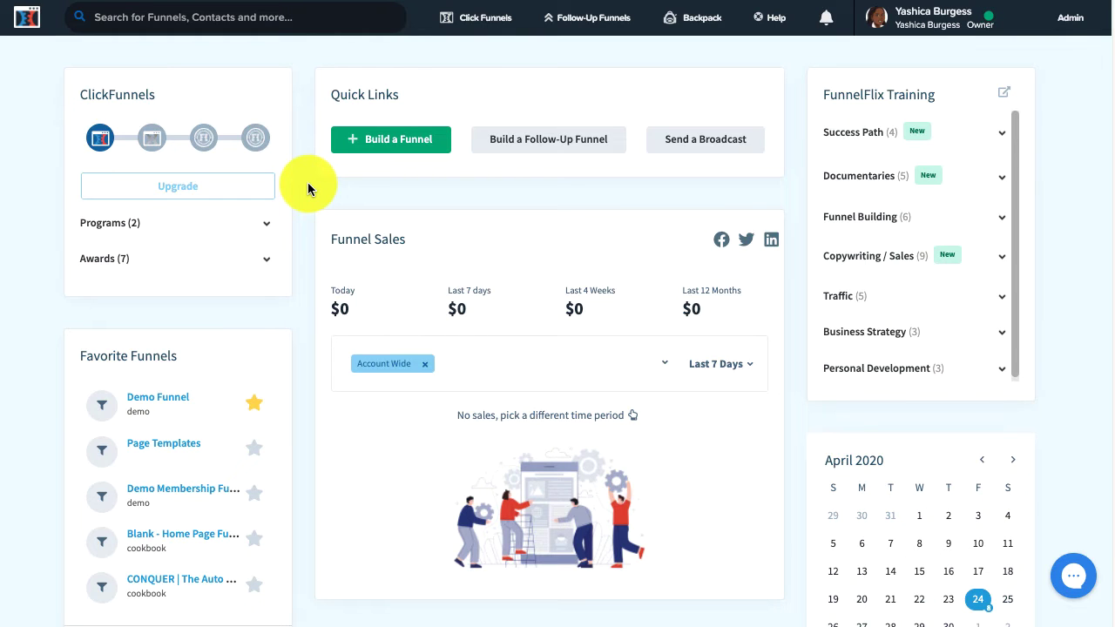
- Open the Demo Funnel's New Order Form step and view its products, showing Test Product 1 at $100.00
mouse_move(498, 24)
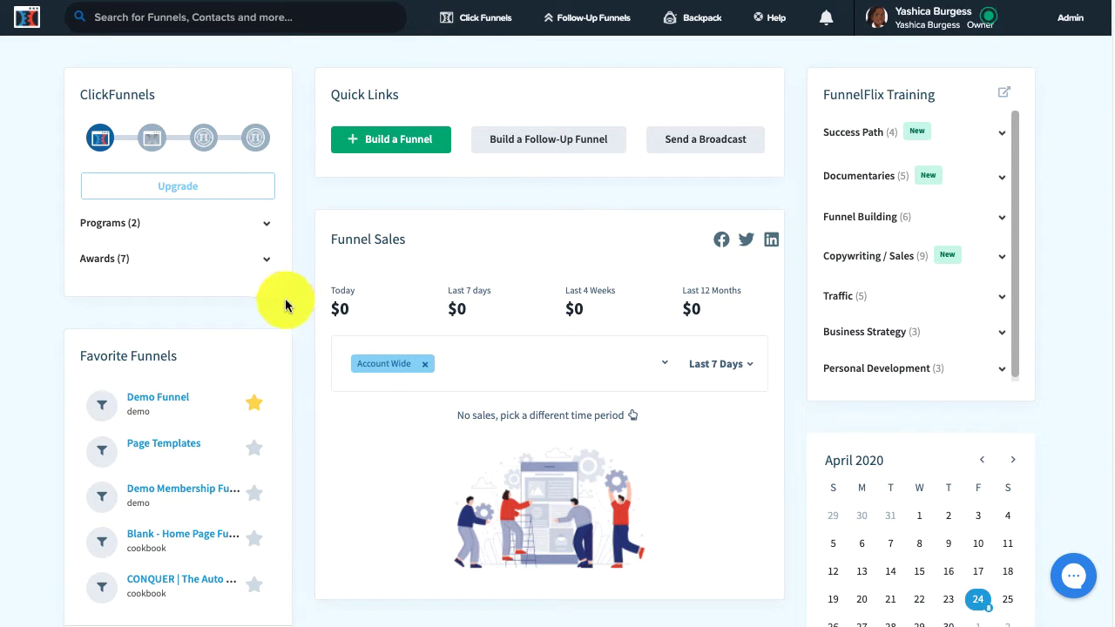
click(177, 402)
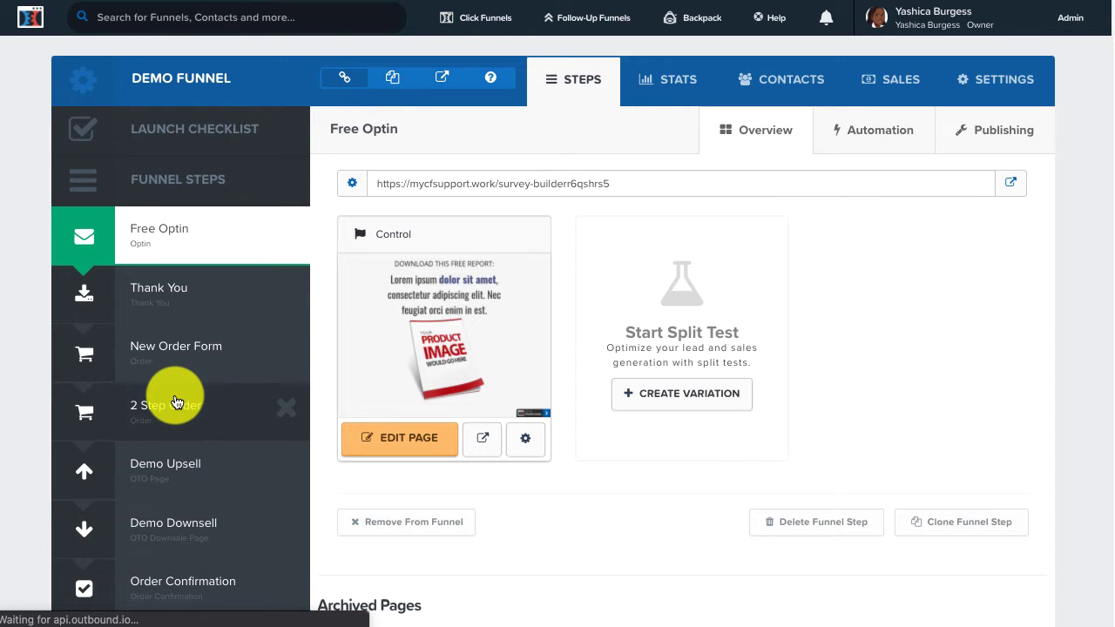
click(175, 402)
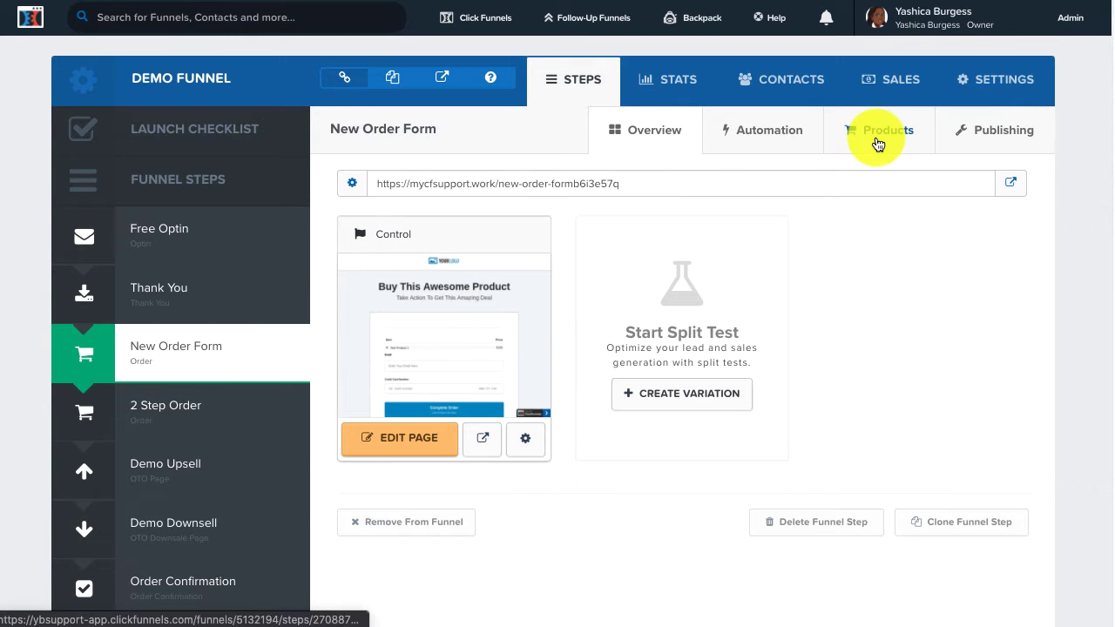
click(878, 143)
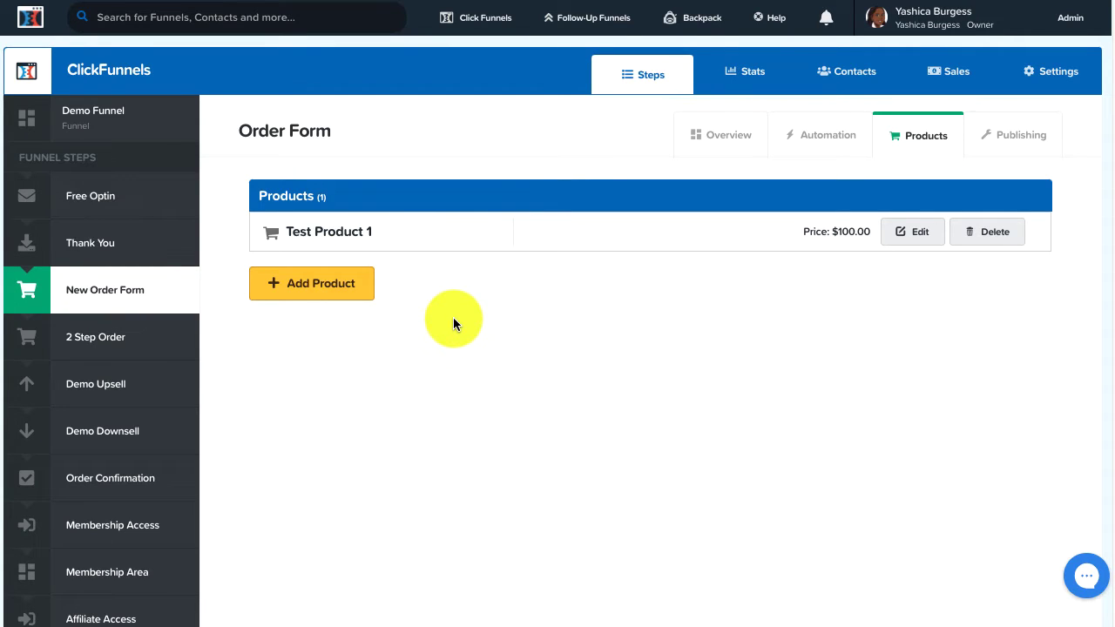
- Add a new one-time product paid through My Stripe Account and save its payment options
click(339, 318)
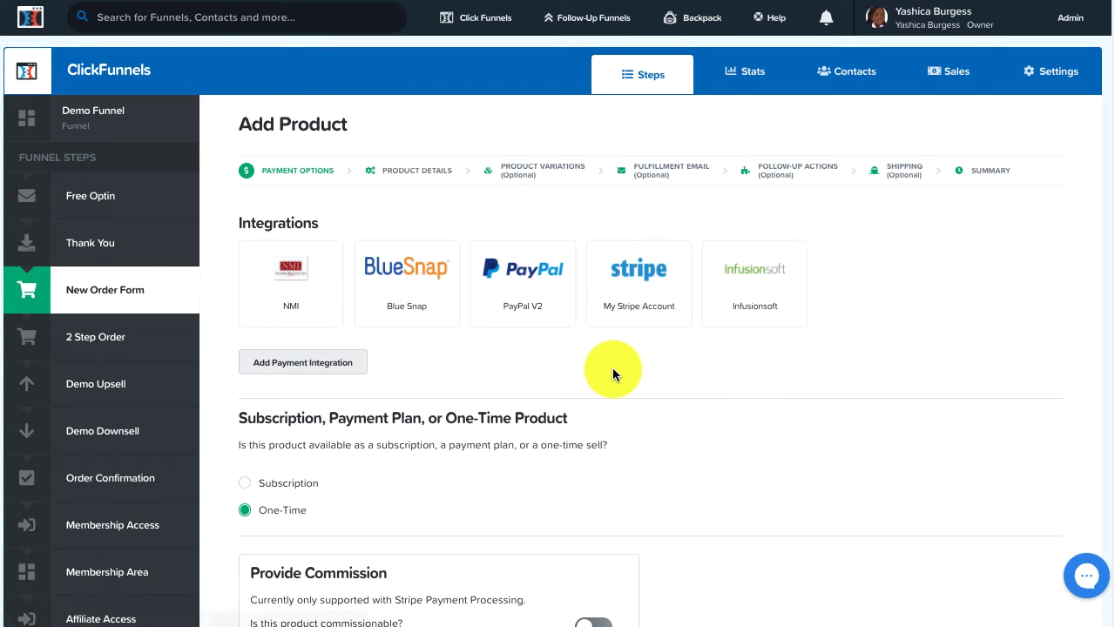
click(638, 302)
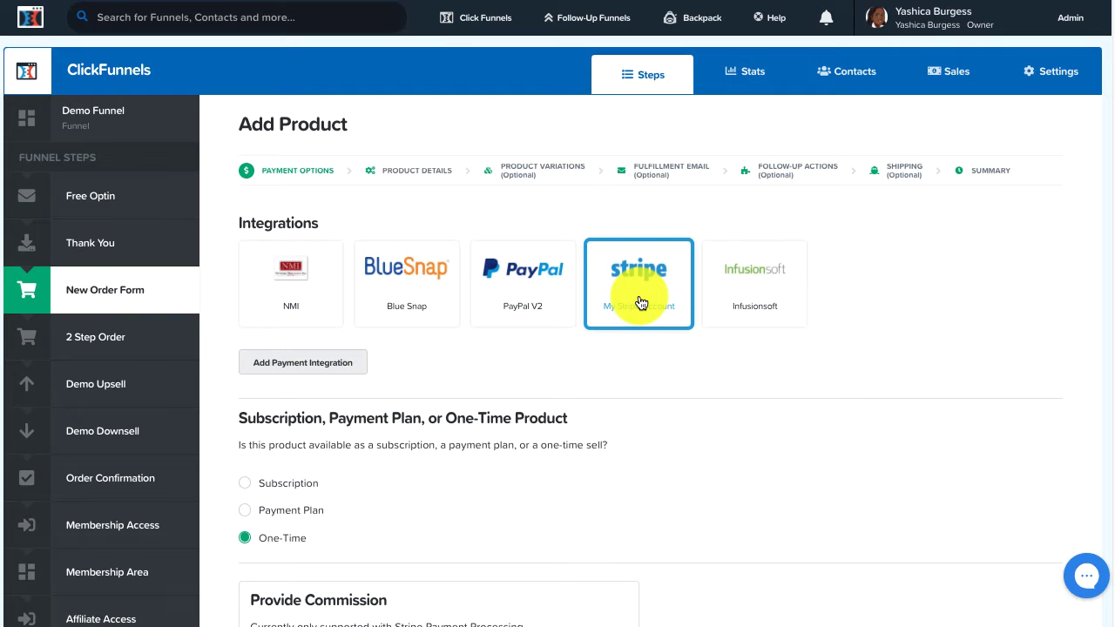
scroll(642, 381, down, 2)
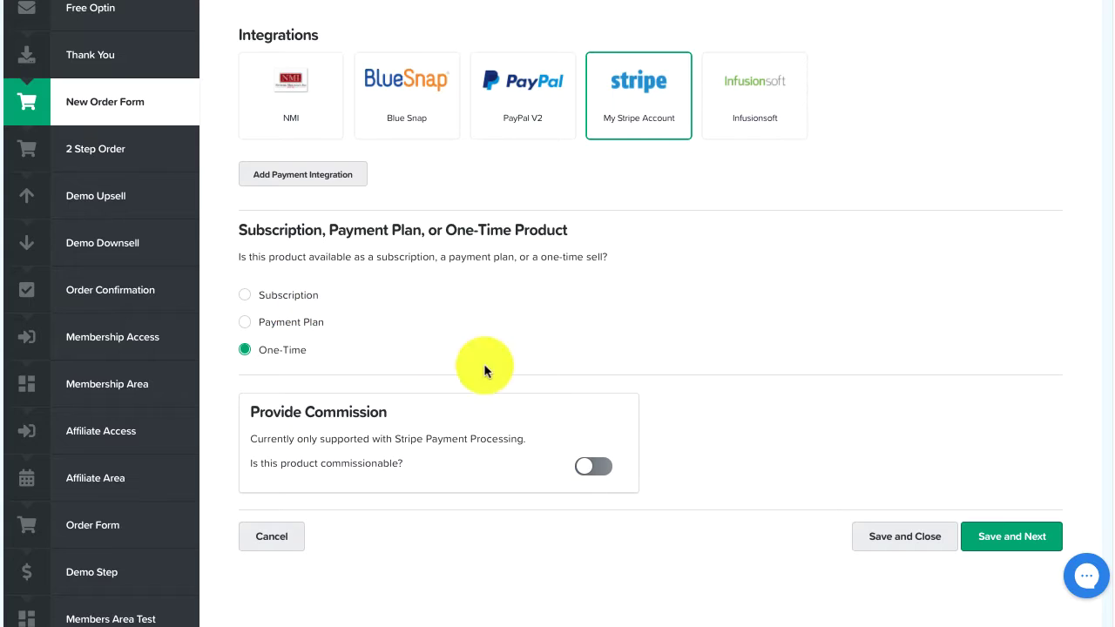
click(1000, 547)
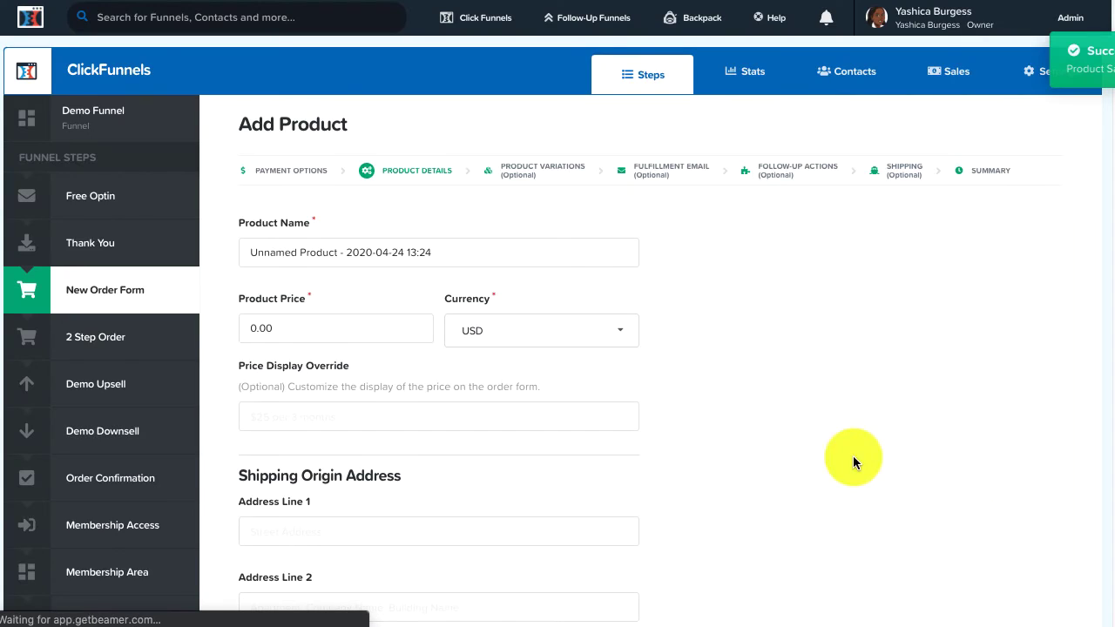
- Name the new product Order Bump 2 and set its price to 10.00
triple_click(332, 252)
text(Or)
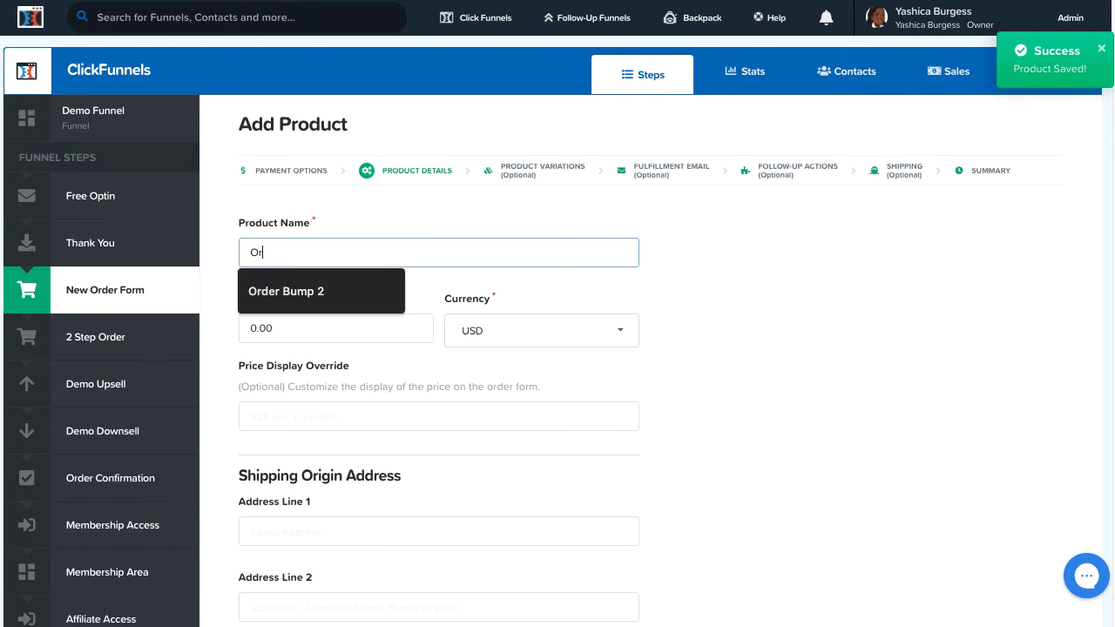
click(331, 292)
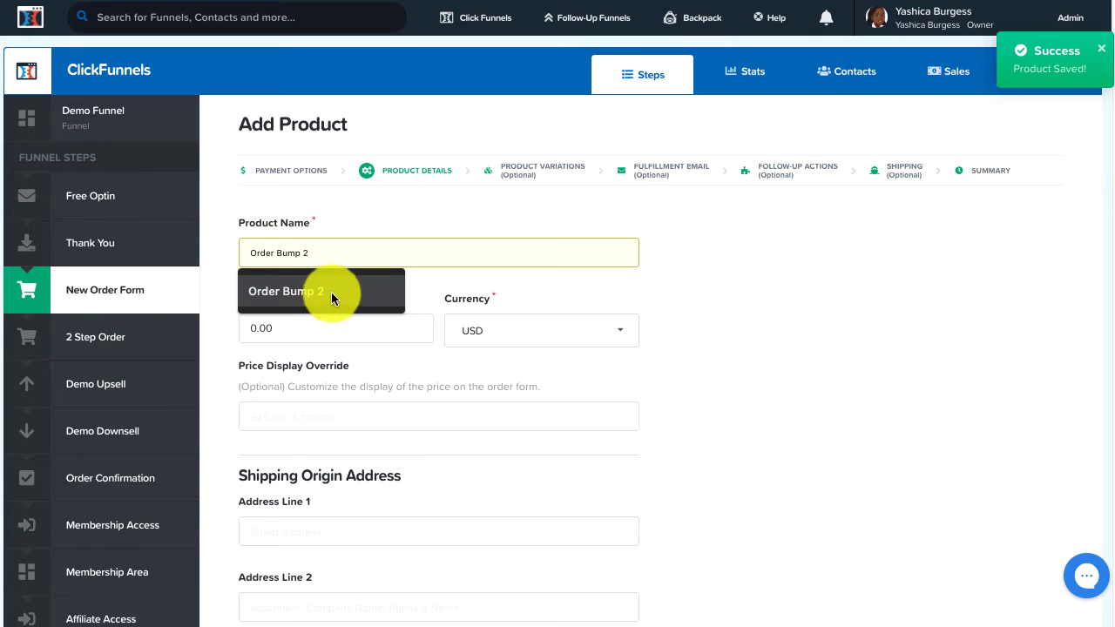
click(251, 324)
text(10.00)
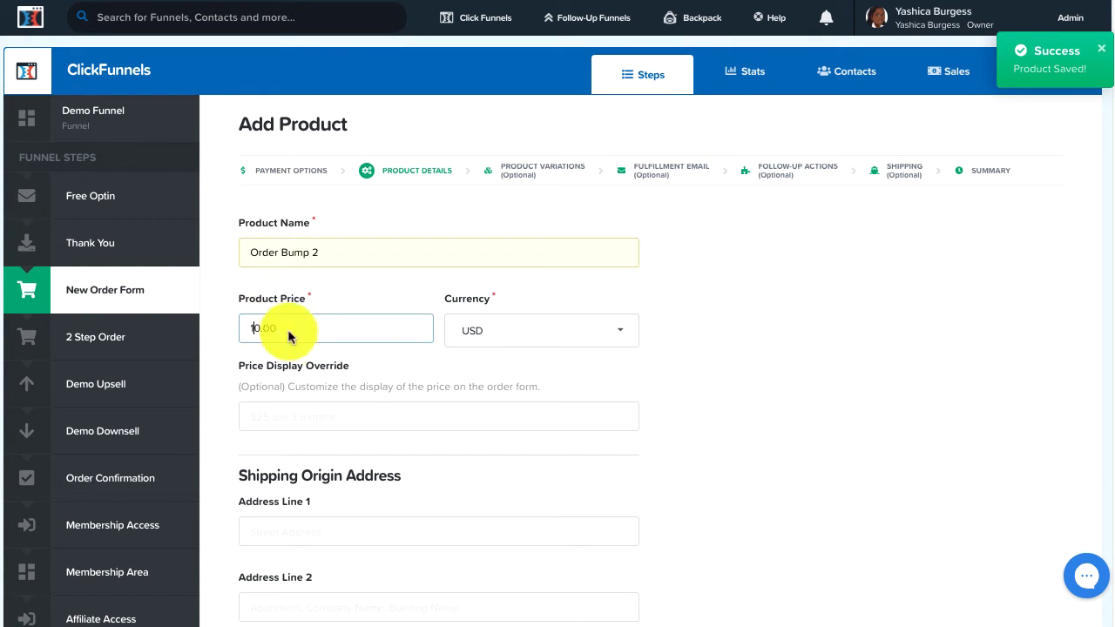
click(662, 405)
- Switch on Bump Product and save the product details
scroll(662, 405, down, 1)
scroll(662, 405, down, 3)
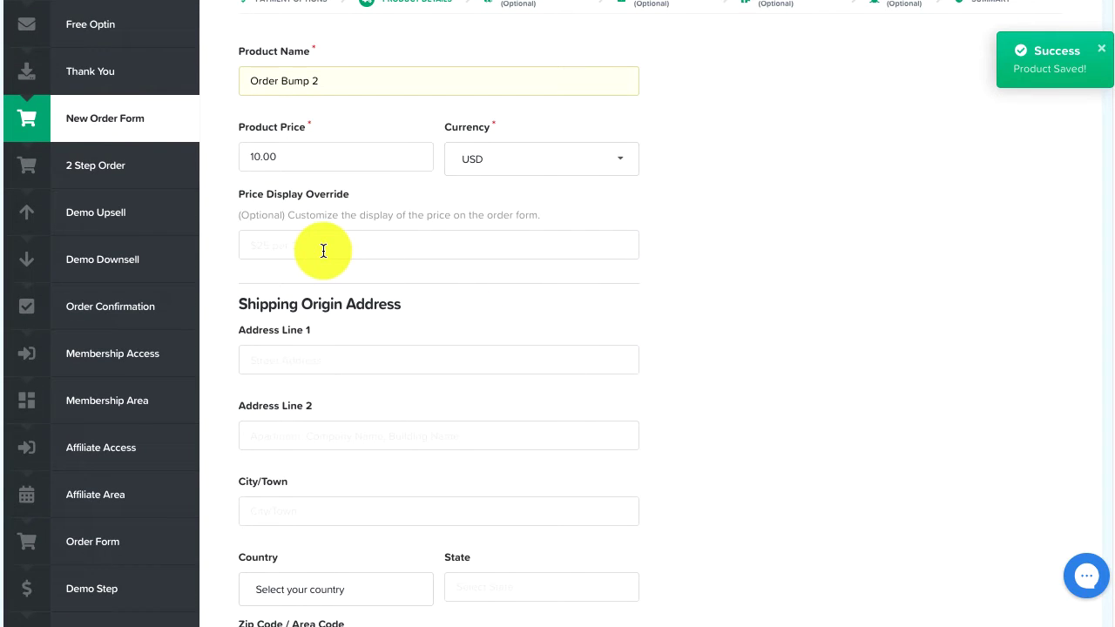
scroll(323, 251, down, 4)
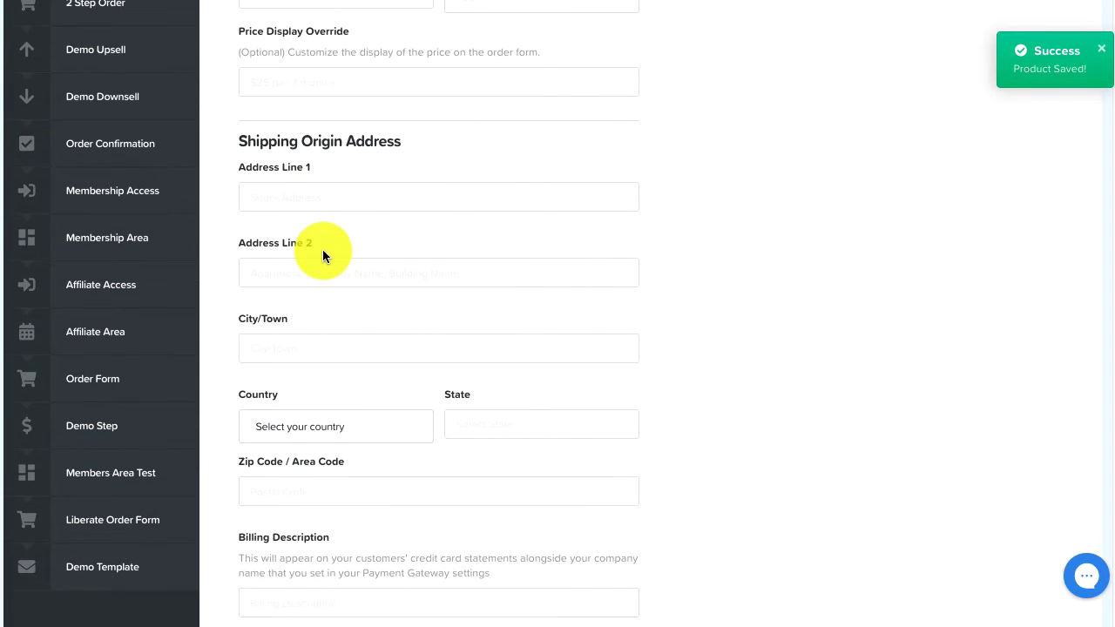
scroll(323, 253, down, 10)
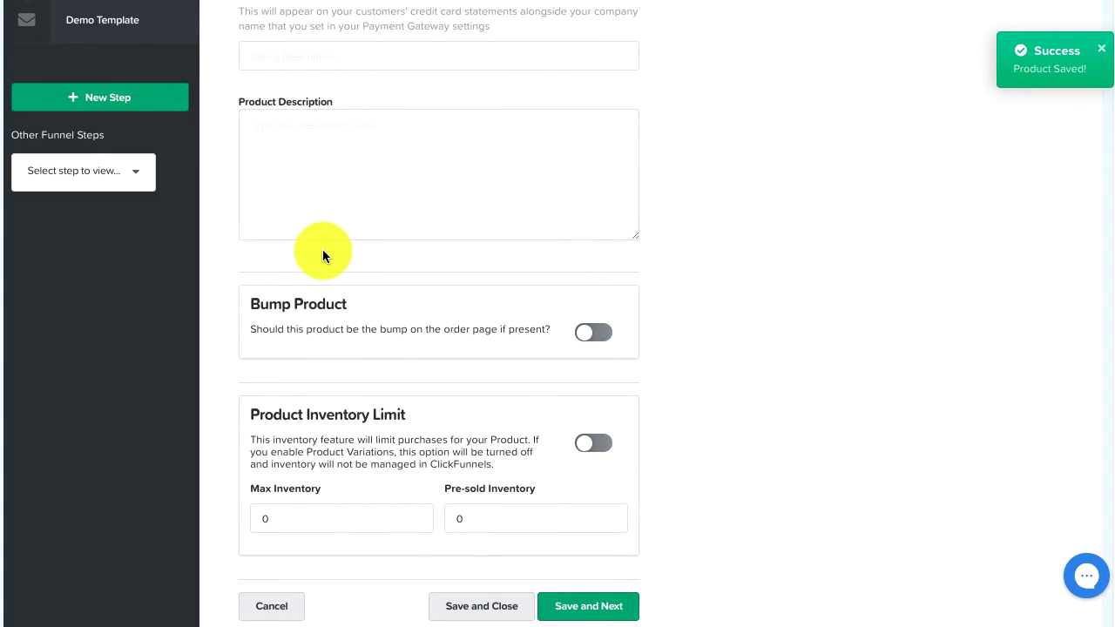
click(597, 337)
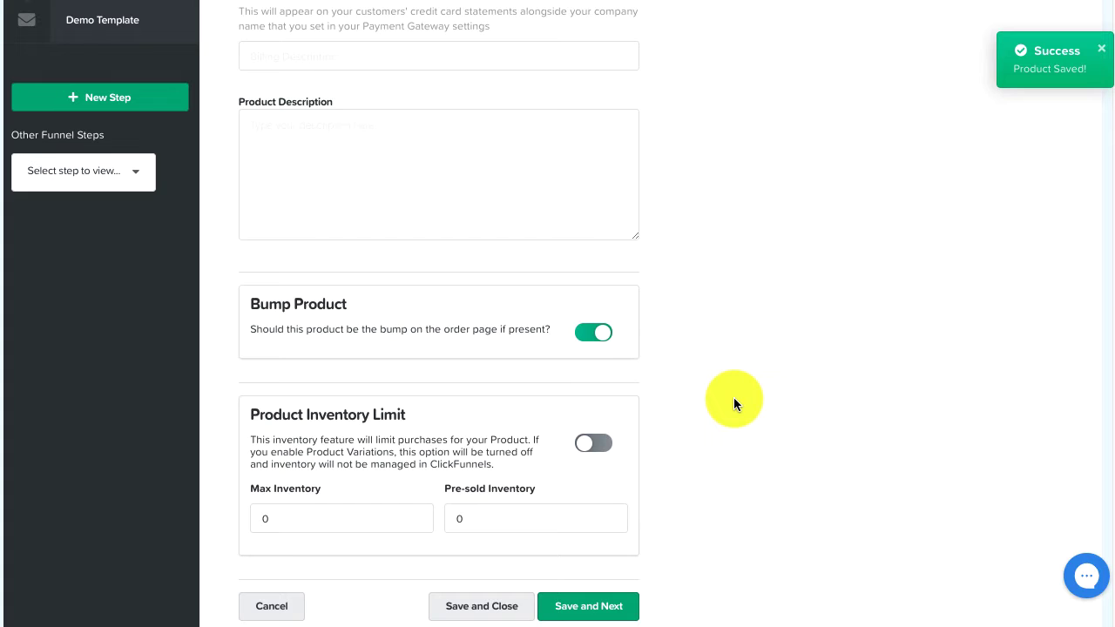
scroll(734, 397, down, 2)
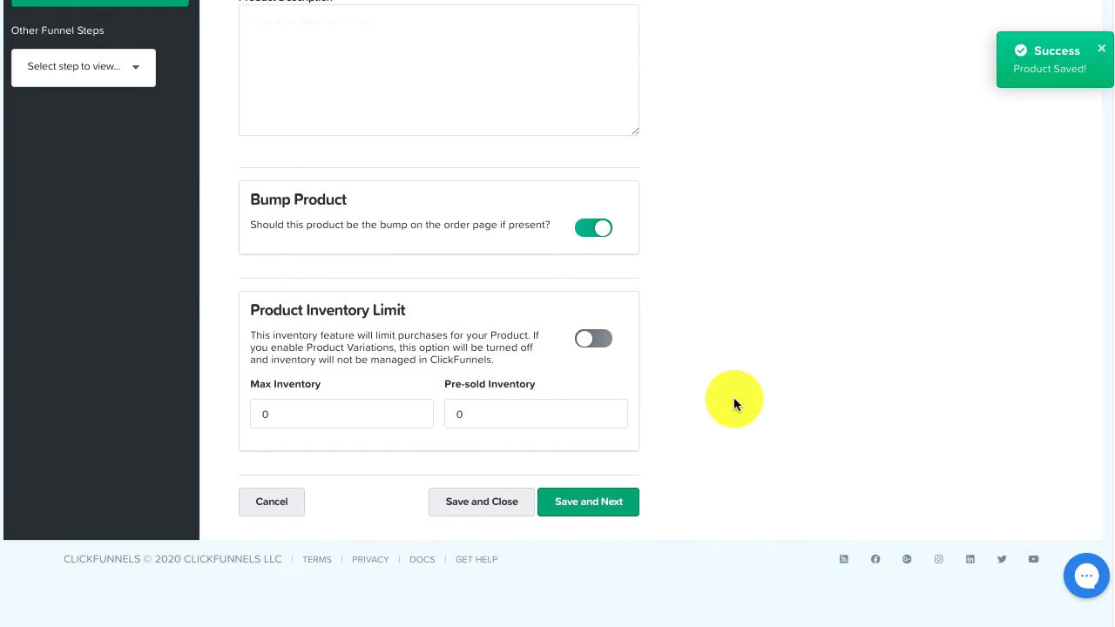
click(589, 510)
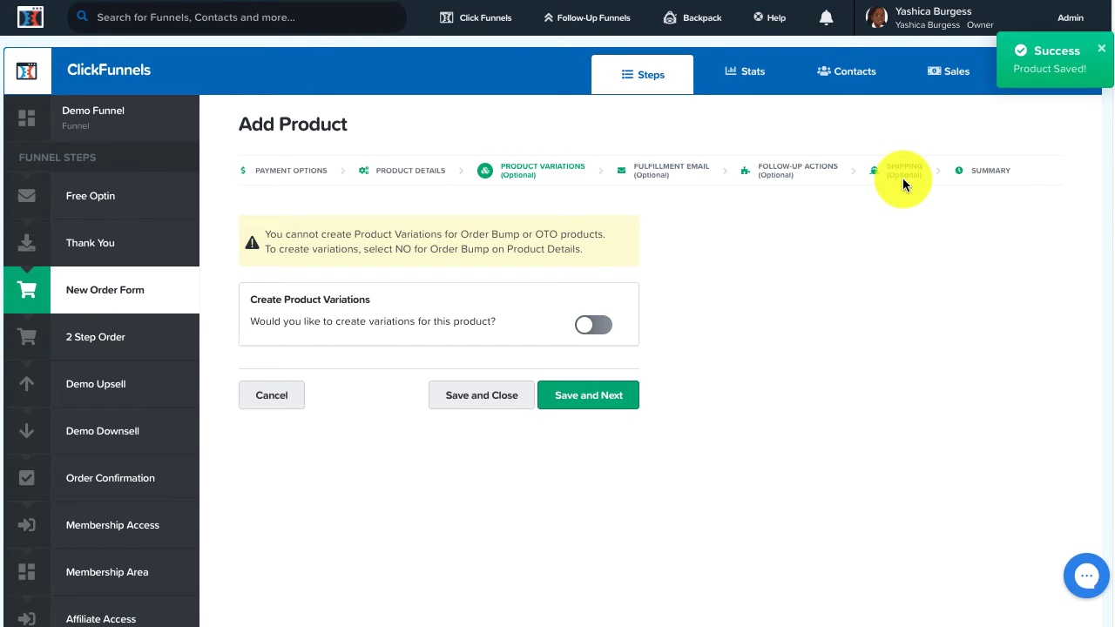
- Save and close the Order Bump 2 product, then edit the New Order Form page
click(469, 399)
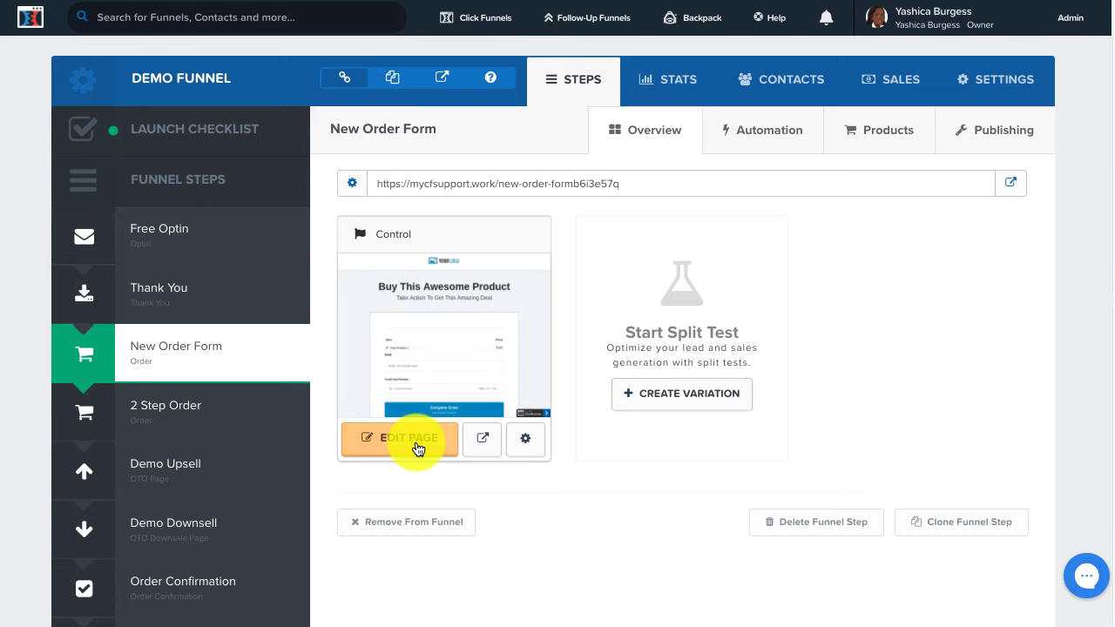
click(418, 449)
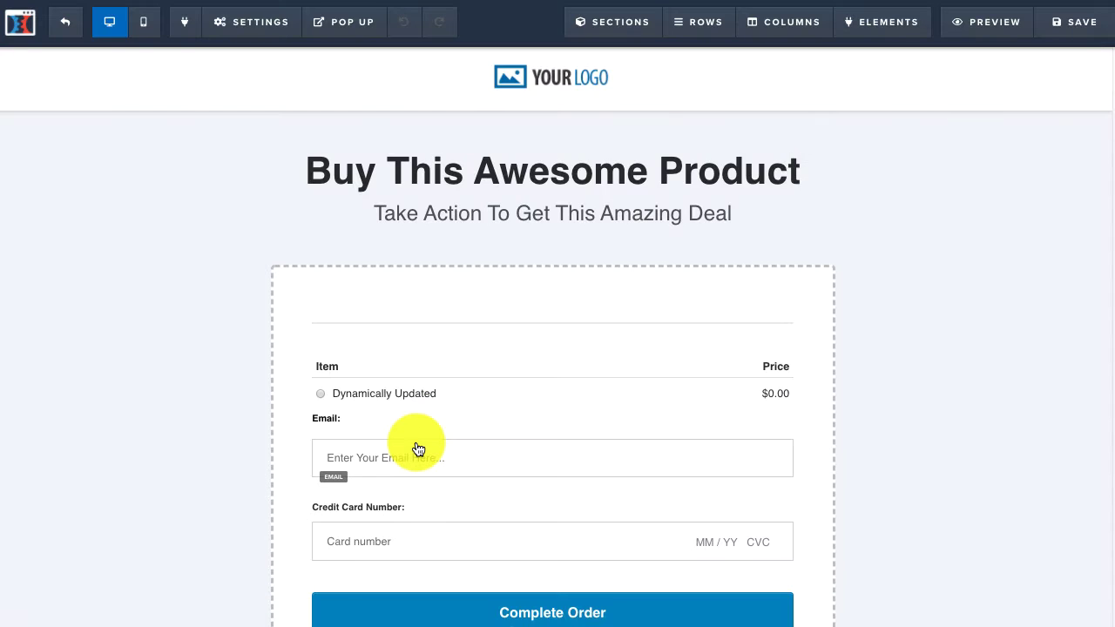
- Insert an Order Bump element below the Credit Card field, above Complete Order
scroll(426, 320, down, 3)
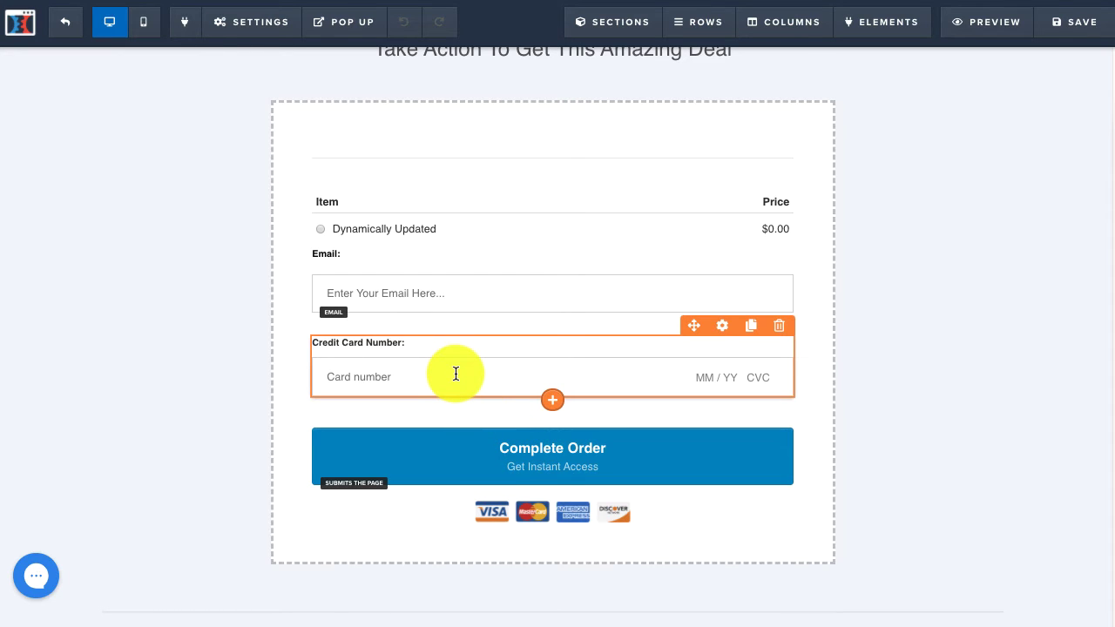
click(514, 399)
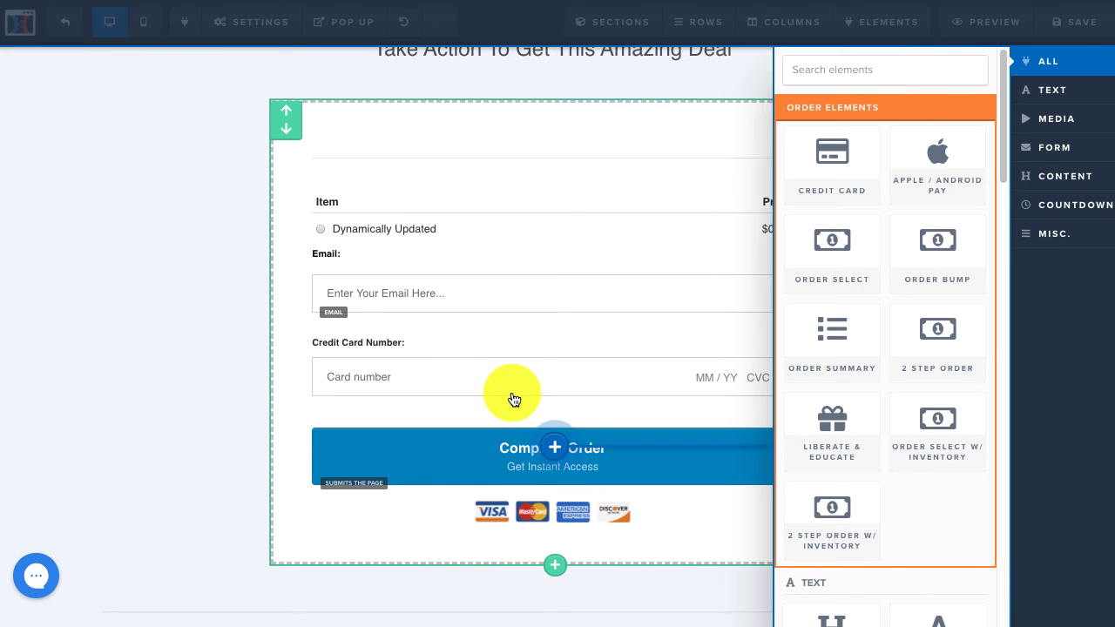
click(952, 274)
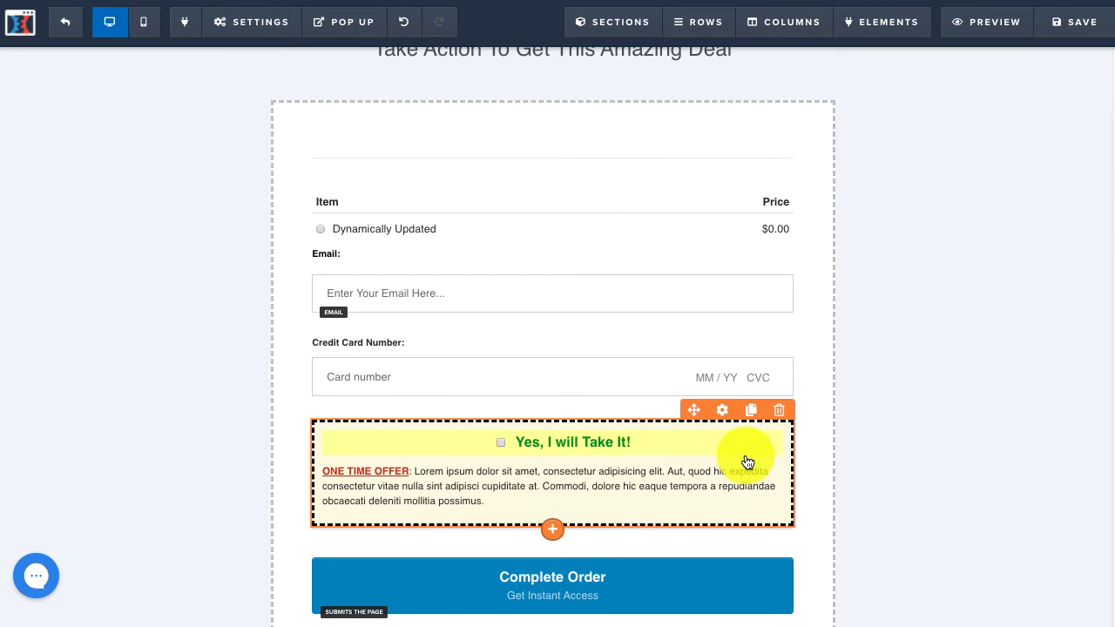
- Make the order bump's headline bar background orange
click(714, 416)
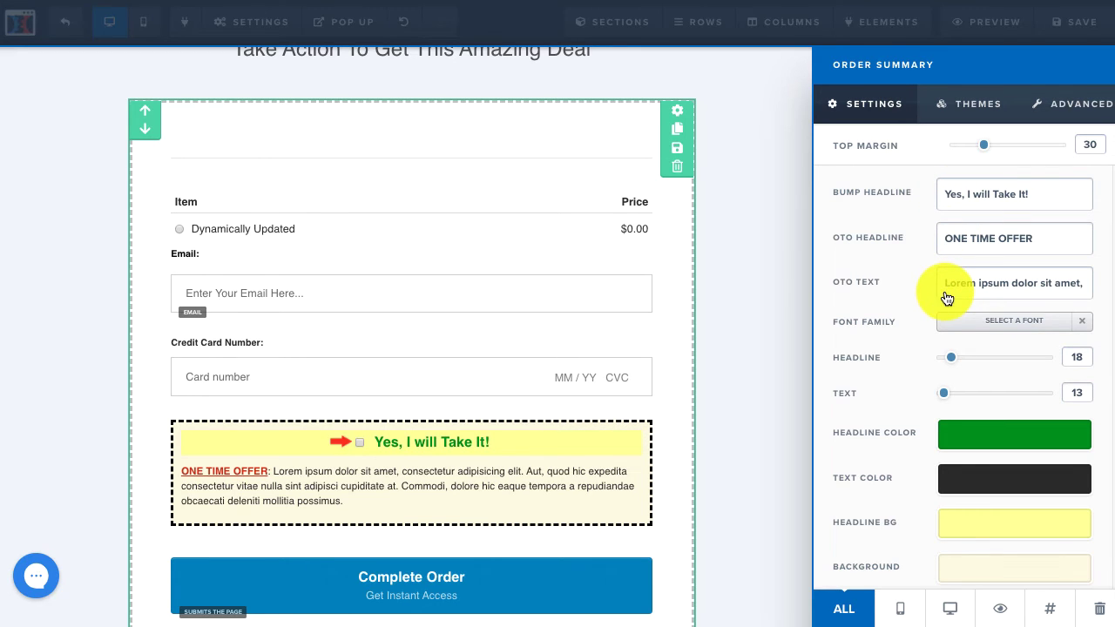
scroll(892, 319, down, 1)
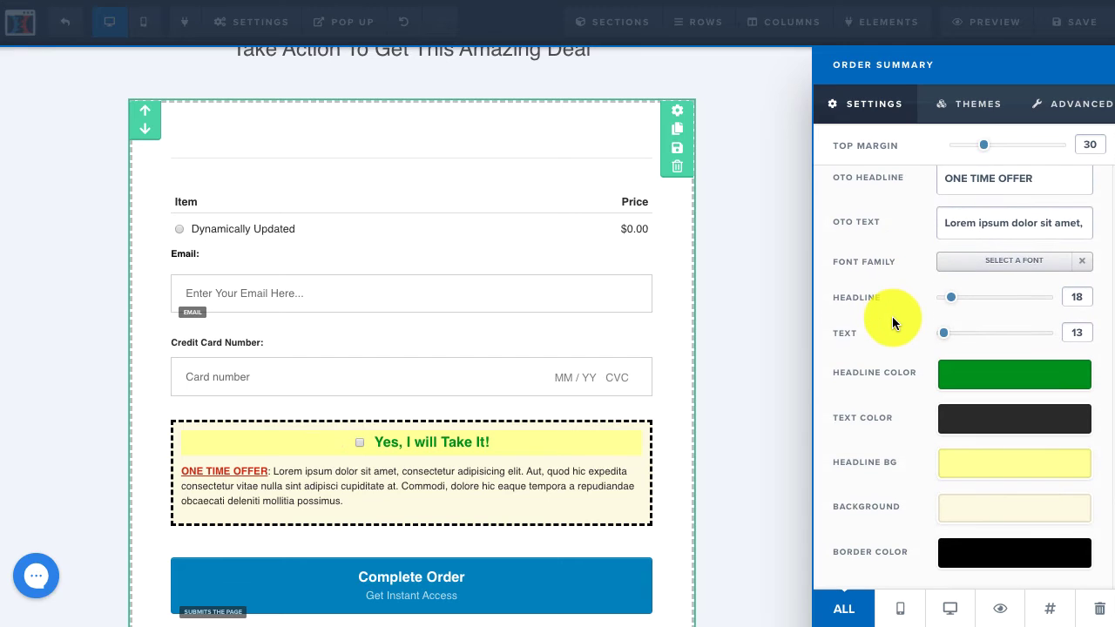
click(965, 468)
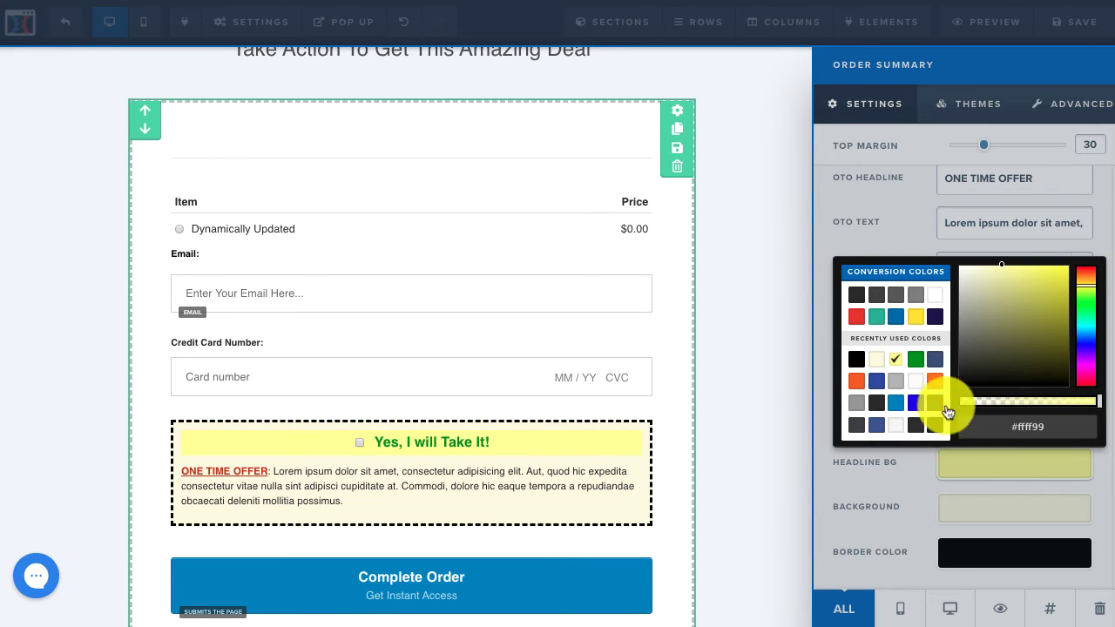
click(934, 380)
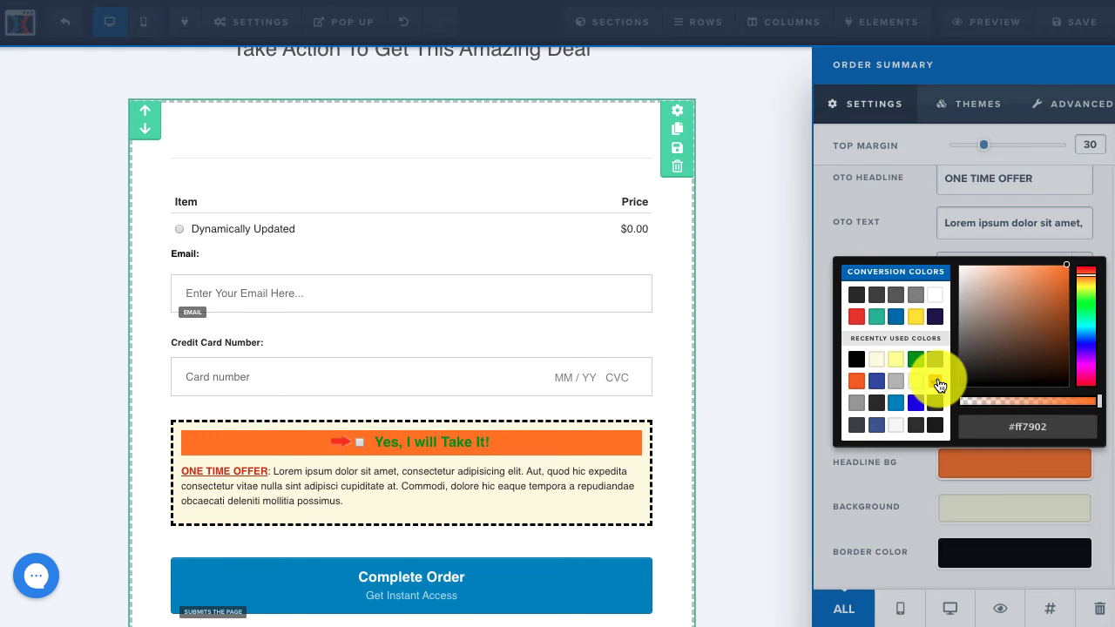
click(962, 514)
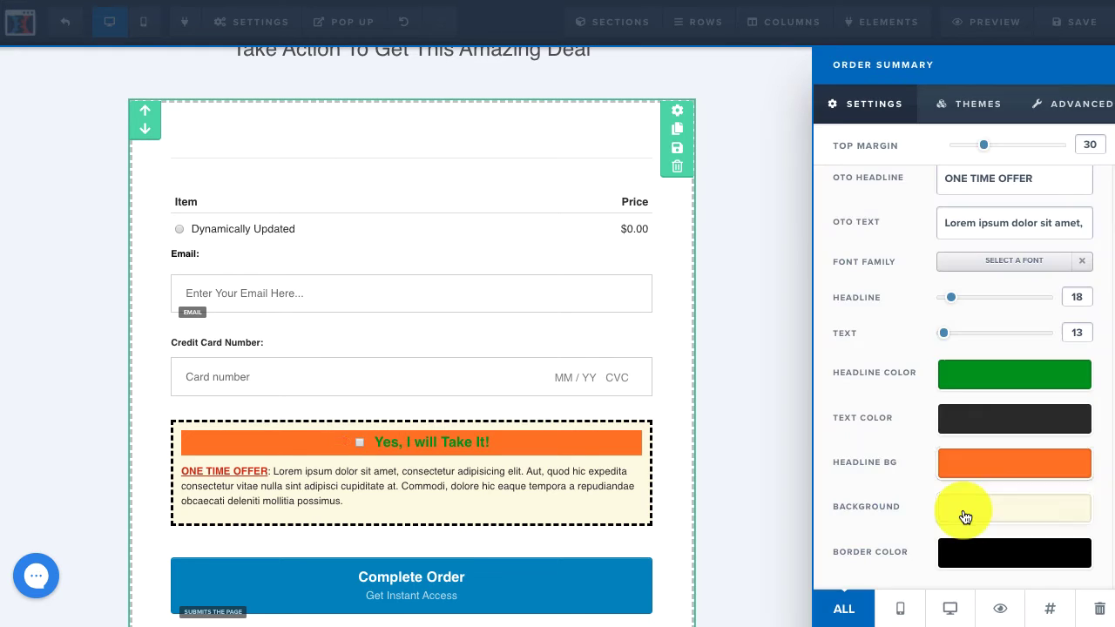
- Set the offer box background to teal (#42b99f) and save the order form page
click(965, 517)
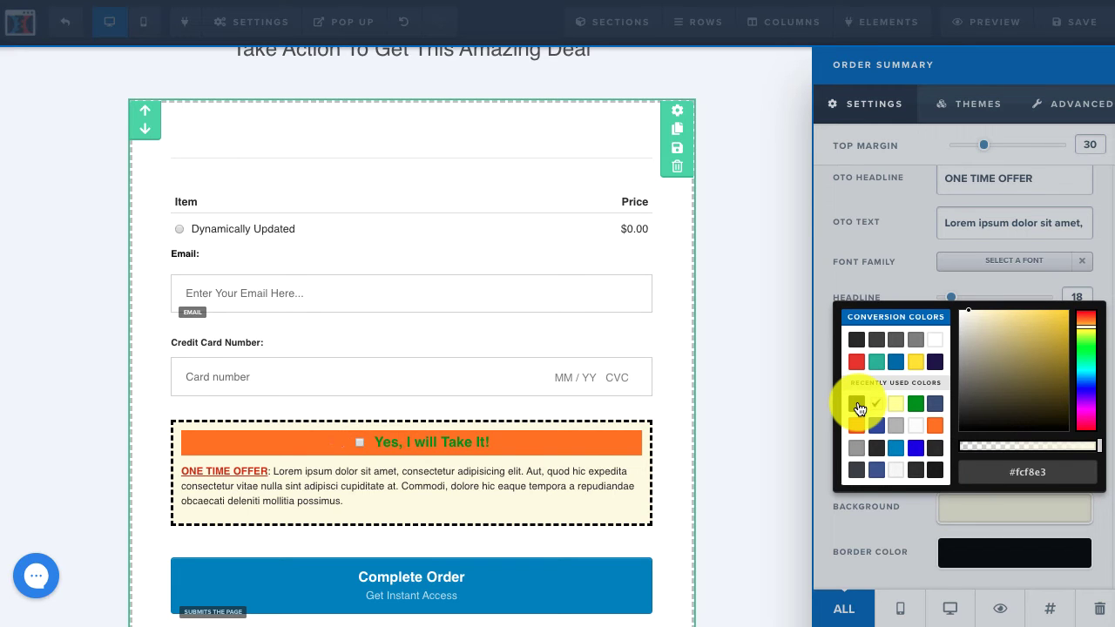
click(876, 361)
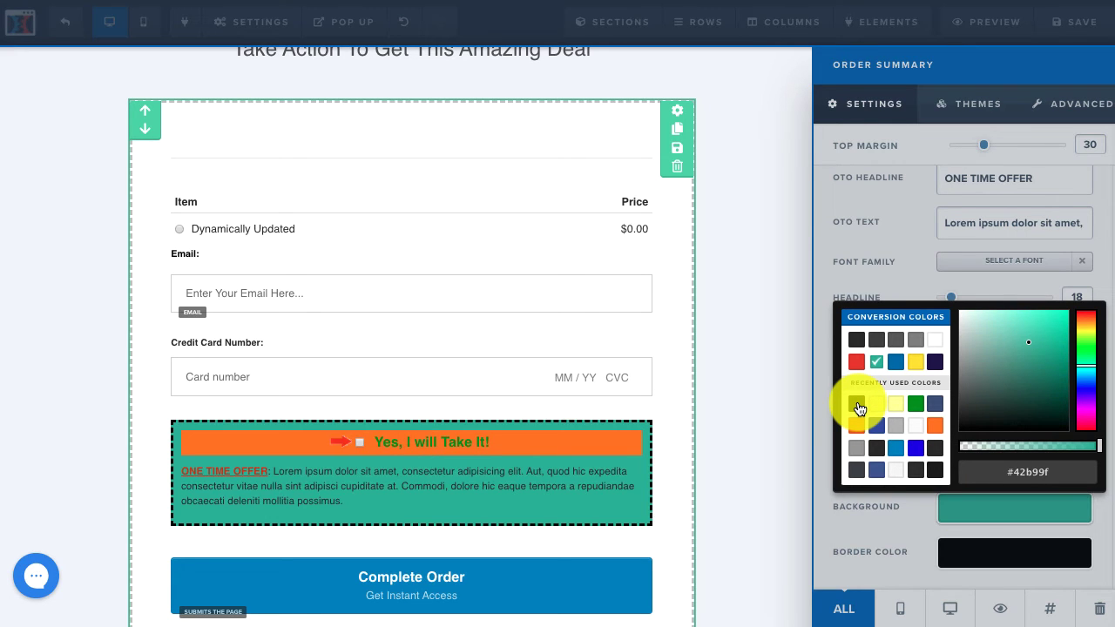
click(955, 109)
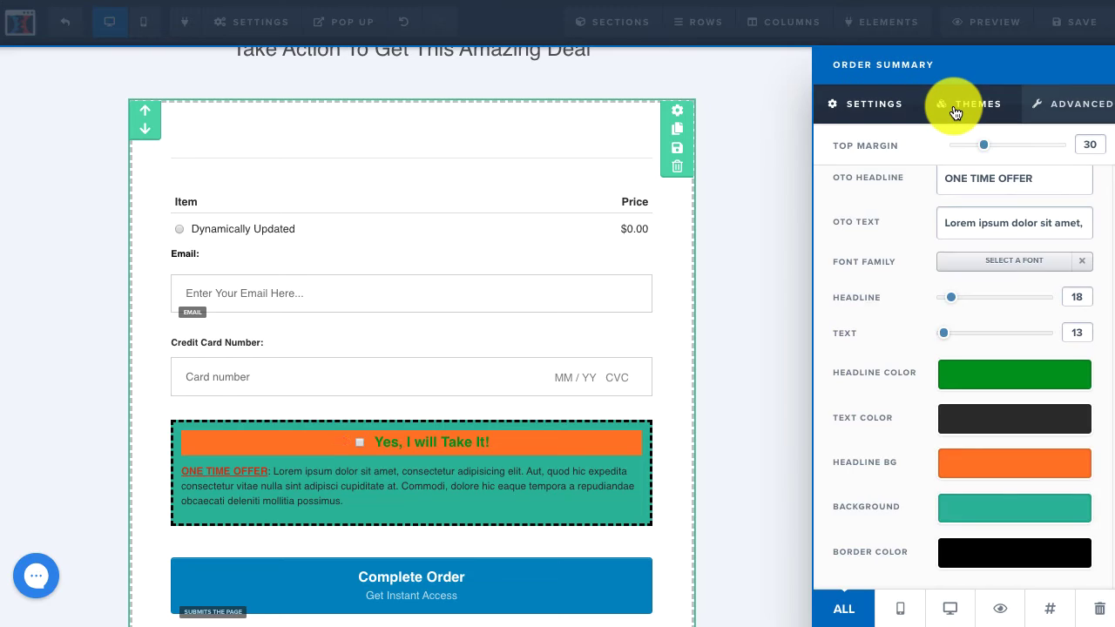
click(955, 106)
click(1055, 105)
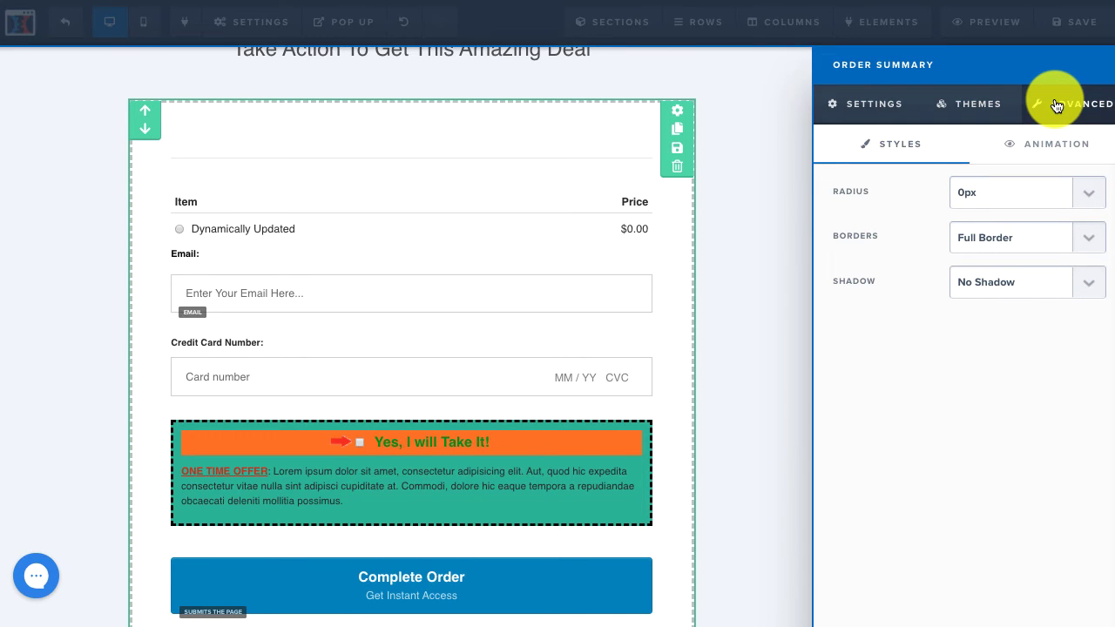
click(778, 196)
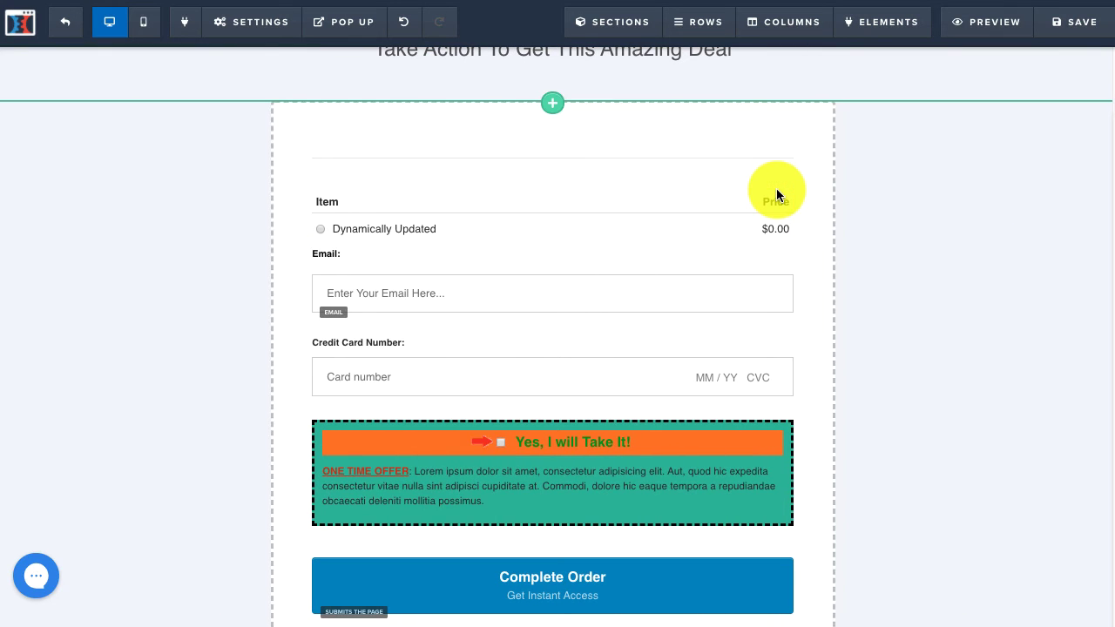
click(1062, 35)
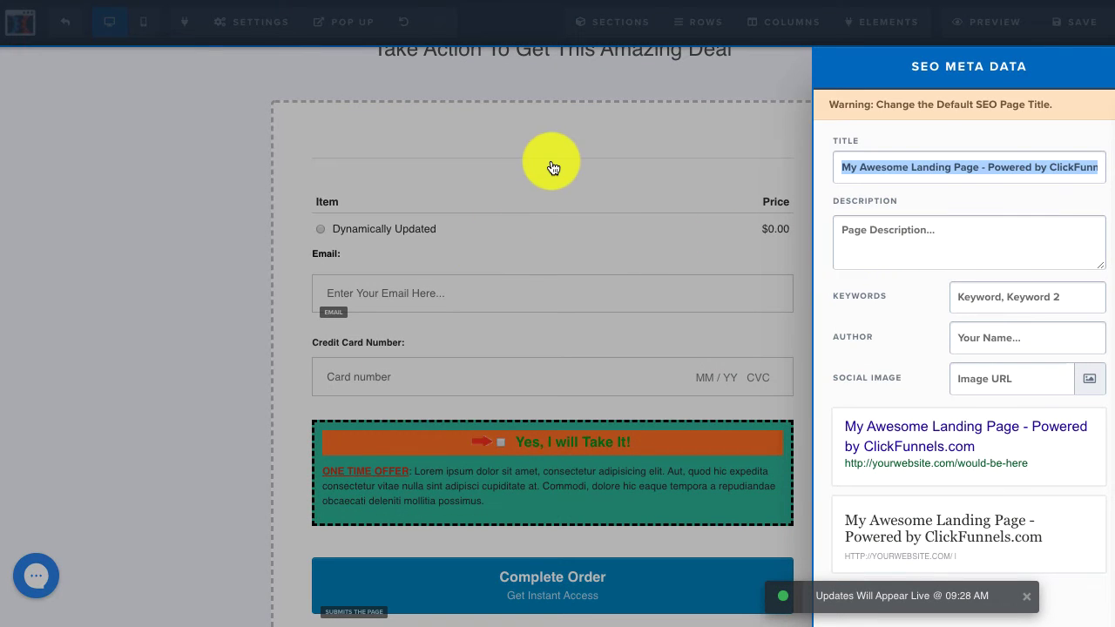
- Dismiss the SEO panel and exit the page editor, confirming Leave in the browser prompt
click(553, 168)
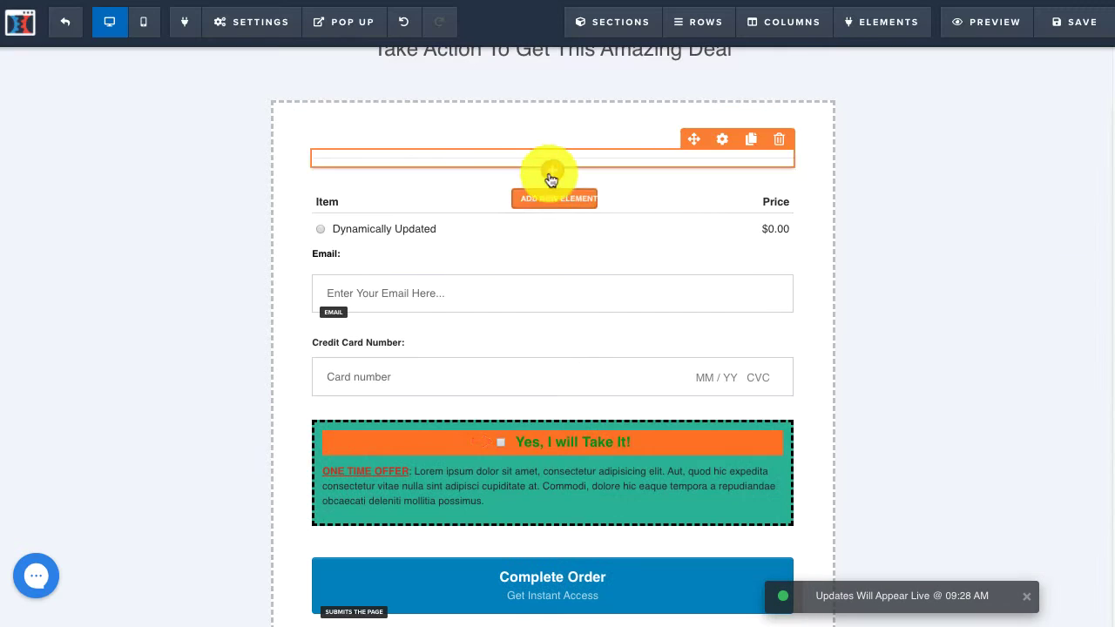
click(503, 448)
click(502, 449)
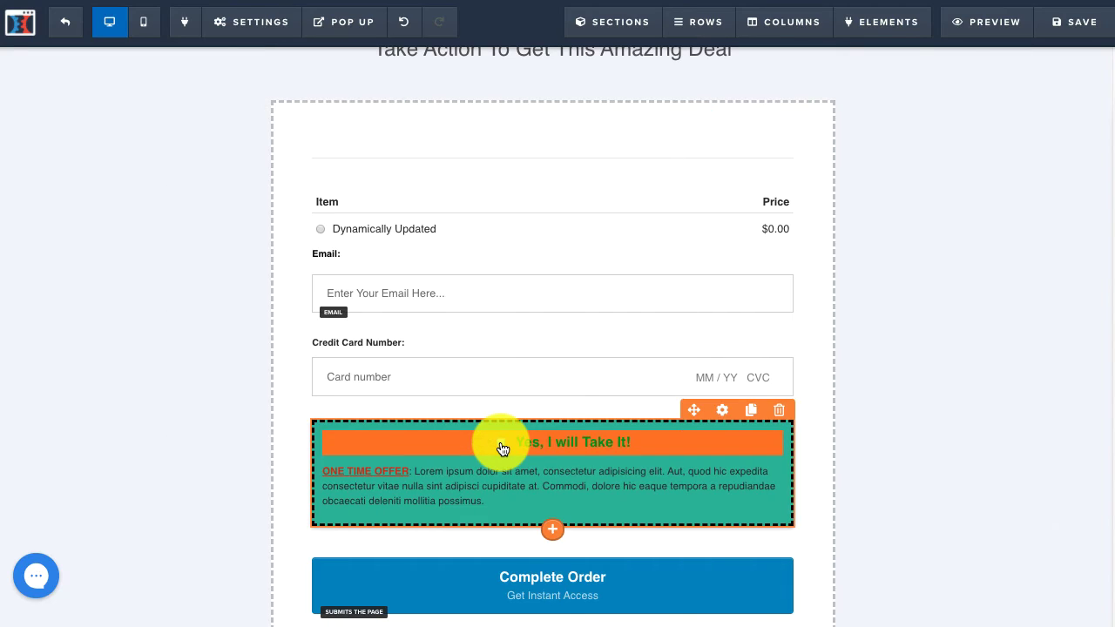
click(67, 30)
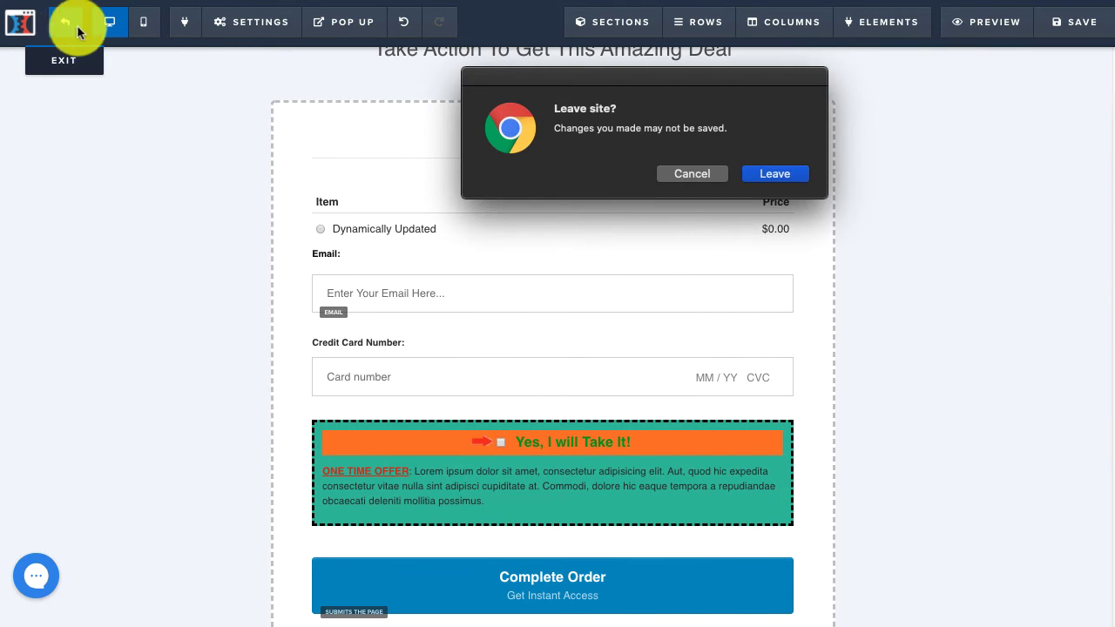
click(784, 172)
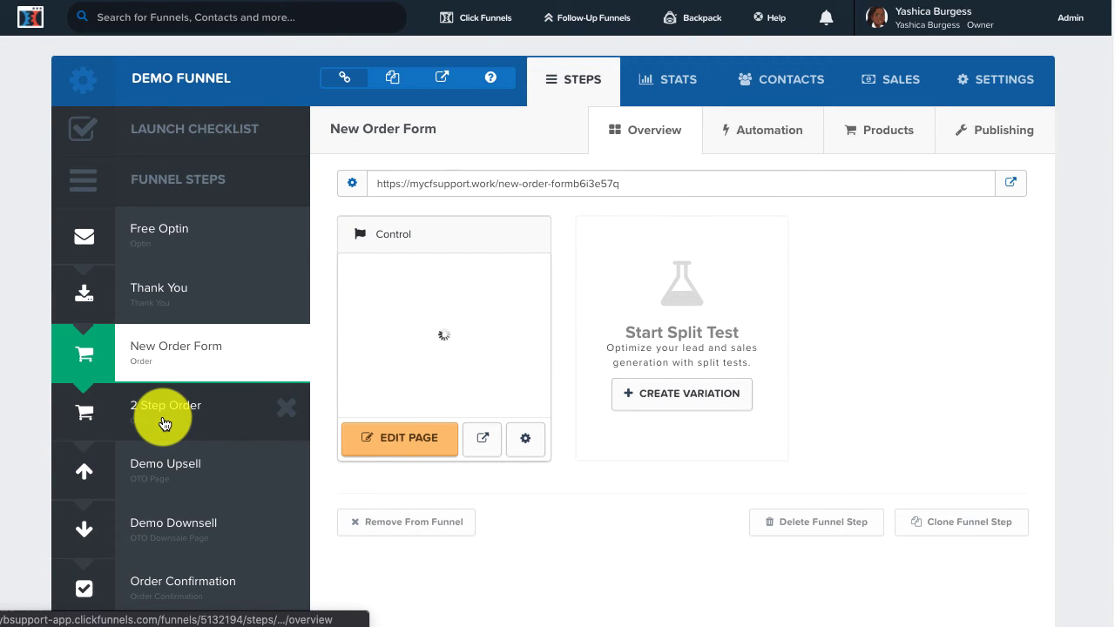
- Open the 2 Step Order step, confirm its products include an order bump, and edit its page
click(164, 422)
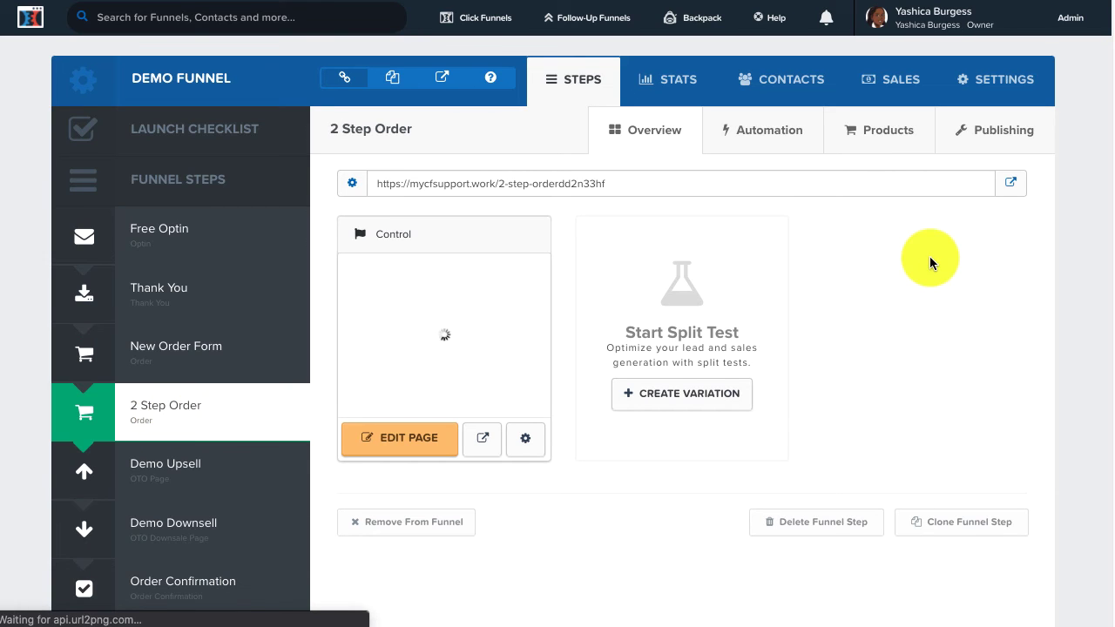
click(876, 146)
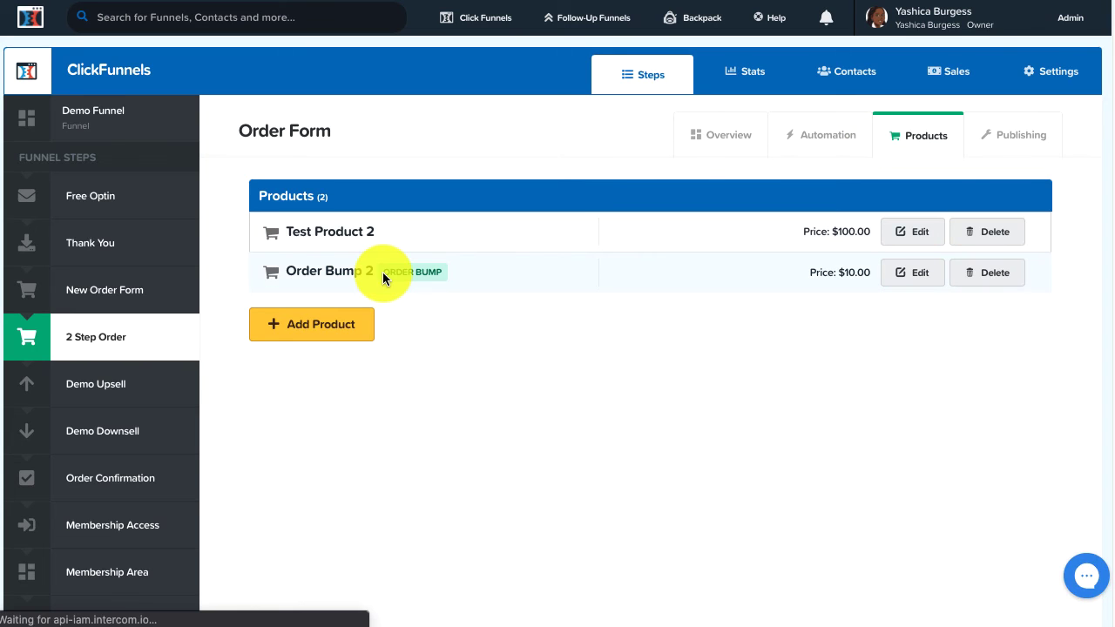
click(729, 131)
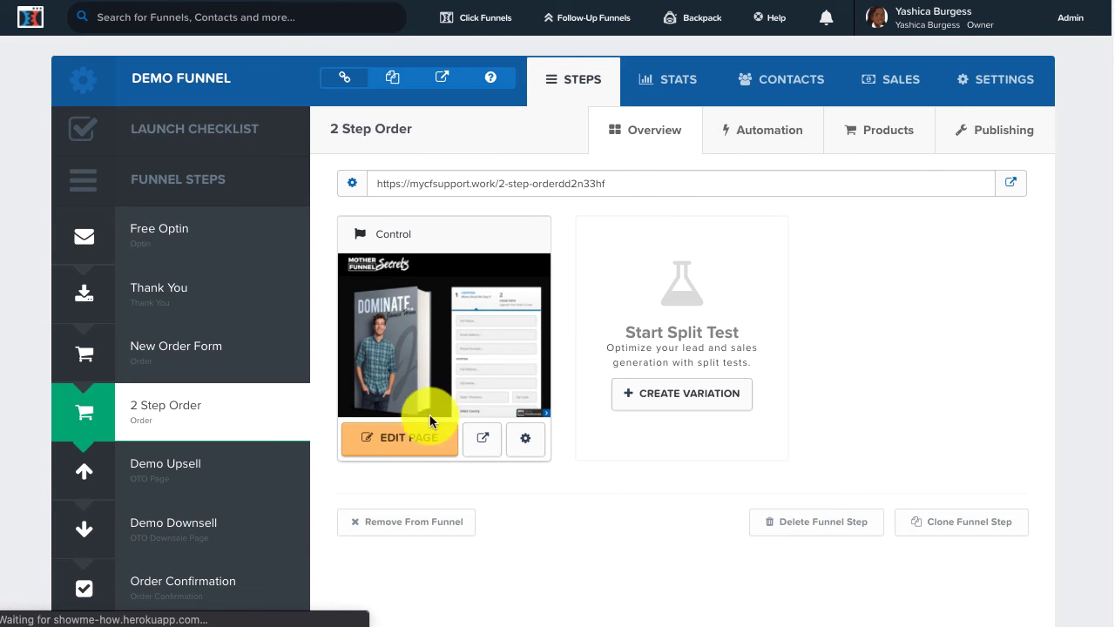
click(405, 447)
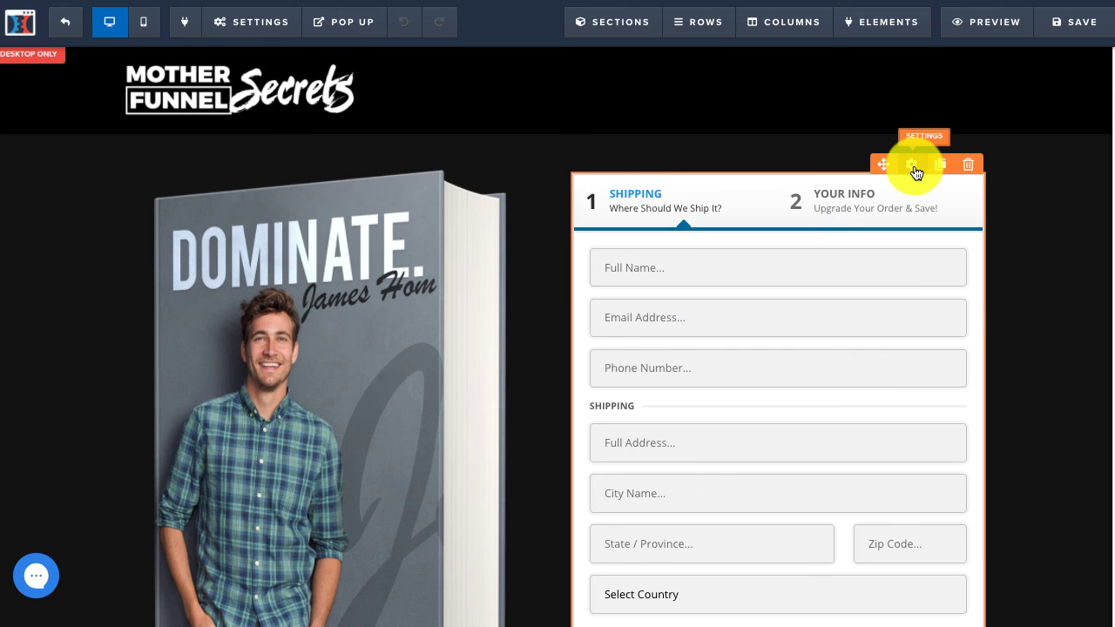
- Set the 2Step form's Advanced Toggle Order Bump option to Show Order Bump
click(911, 165)
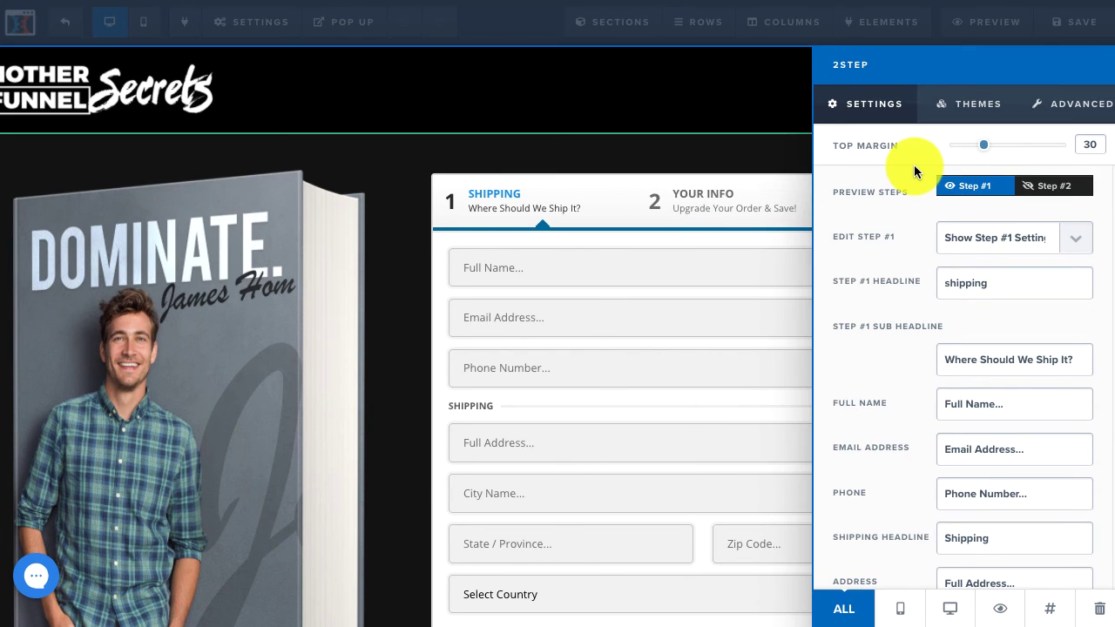
click(1068, 109)
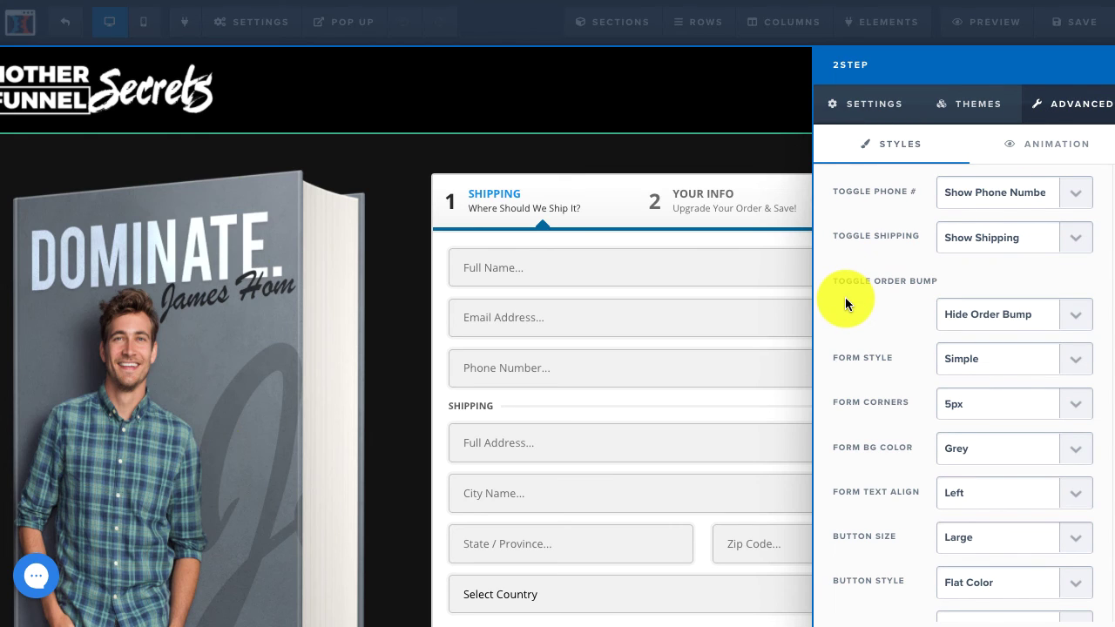
click(1060, 308)
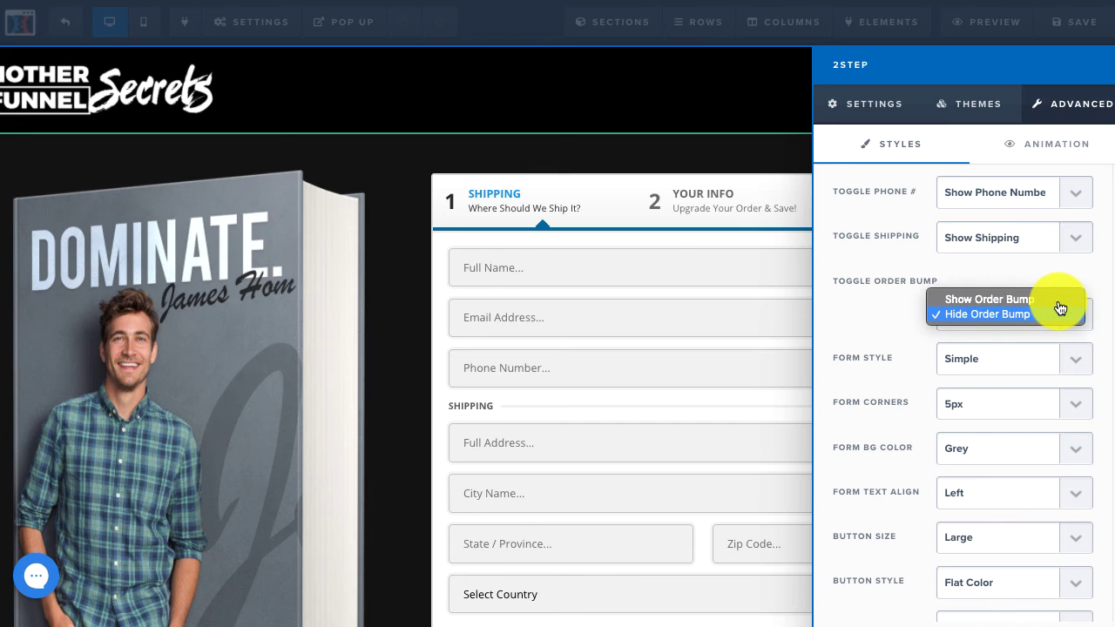
click(1060, 305)
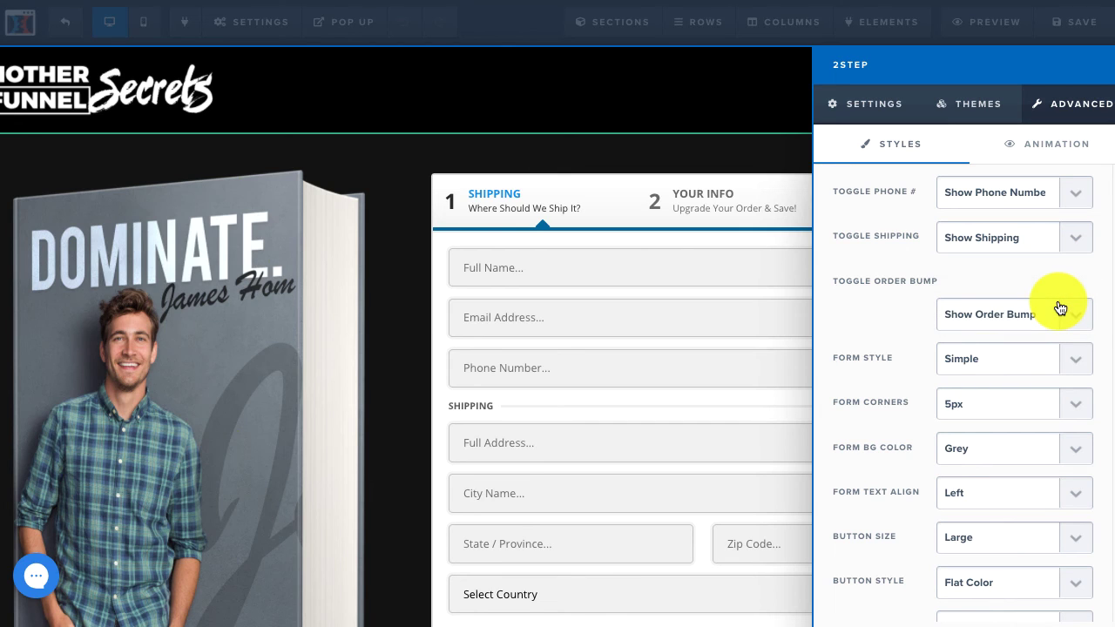
click(875, 114)
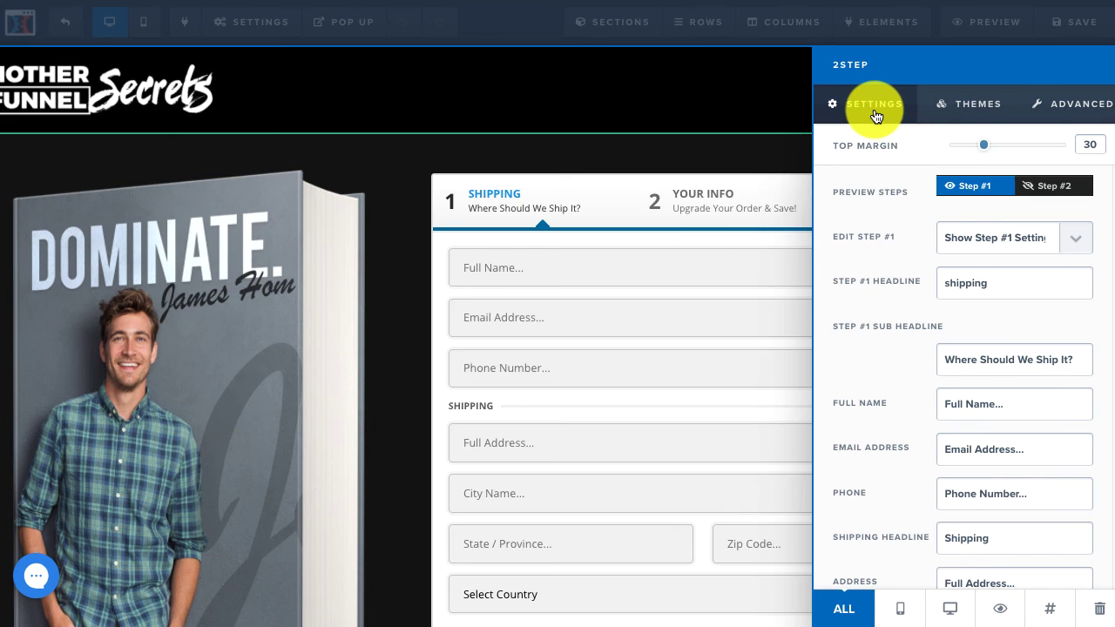
- Preview Step #2 of the form to check the order bump, then close the settings
click(1070, 186)
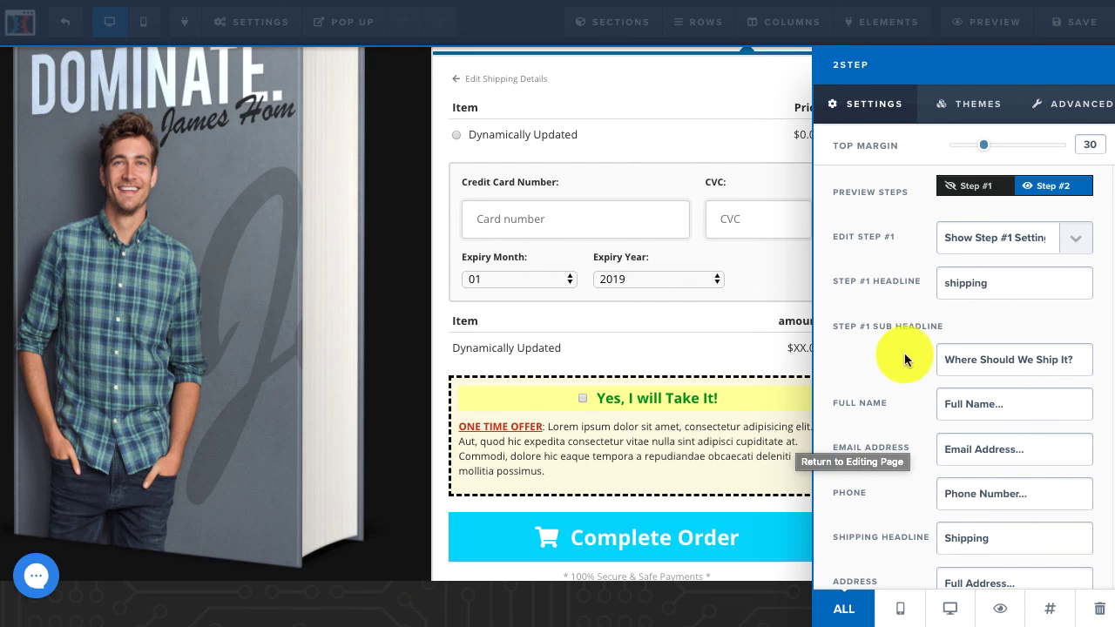
scroll(923, 345, down, 5)
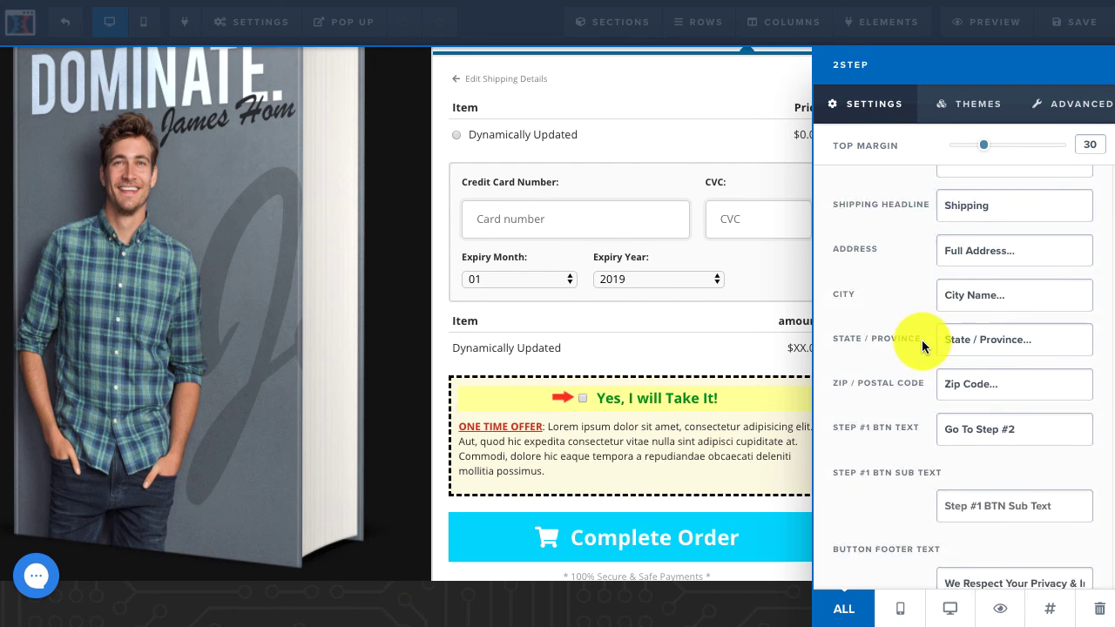
scroll(923, 346, down, 10)
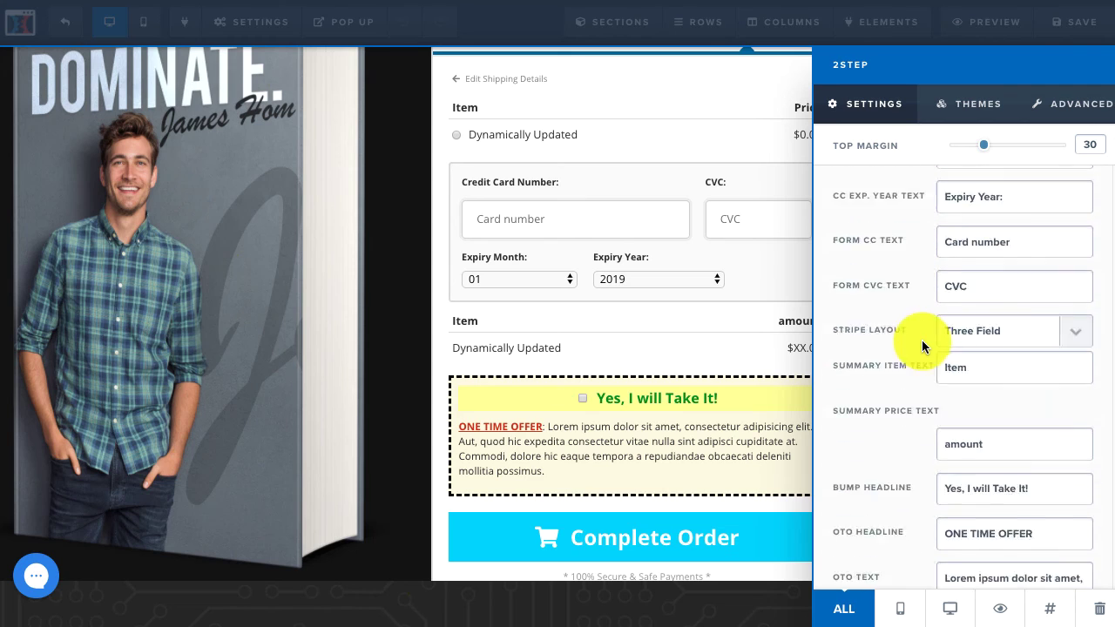
scroll(923, 346, down, 5)
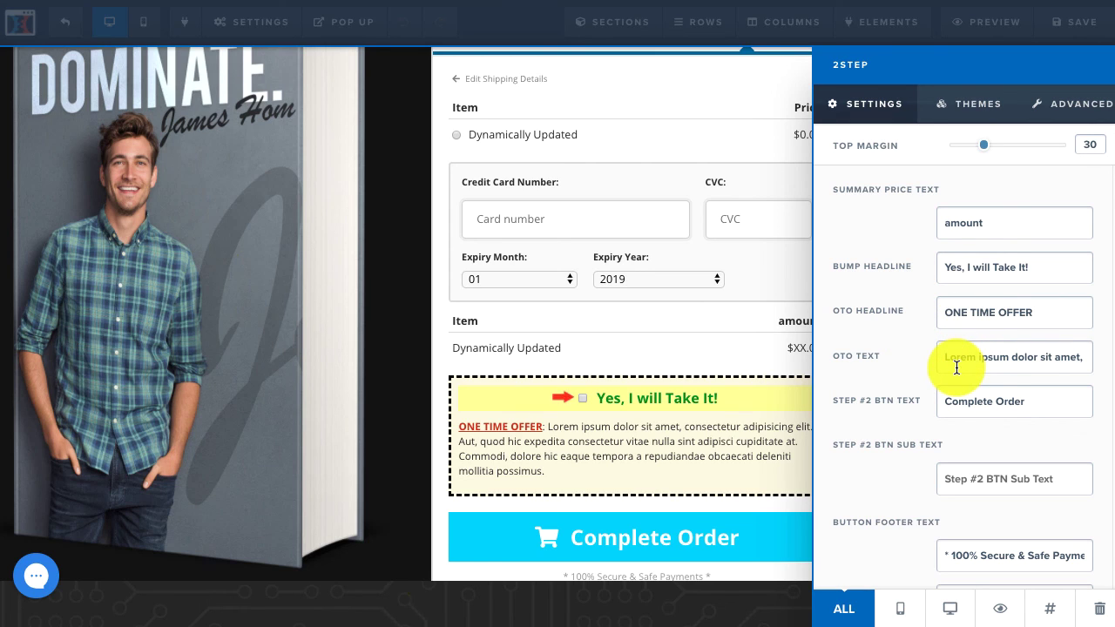
click(784, 353)
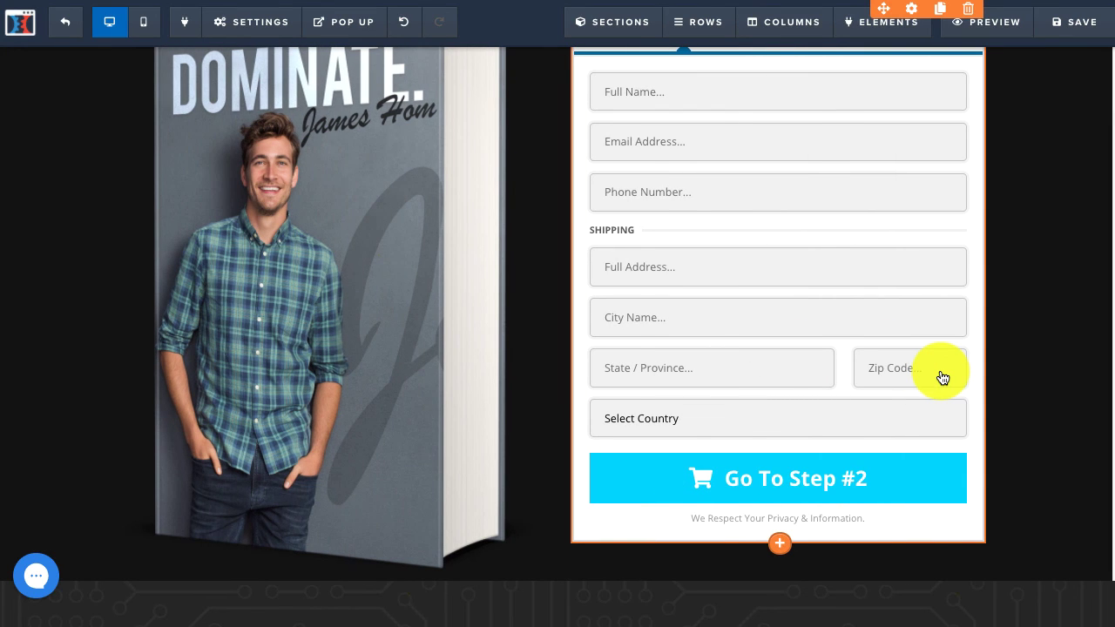
- Save the 2 Step Order page and close the SEO Meta Data panel
click(1063, 35)
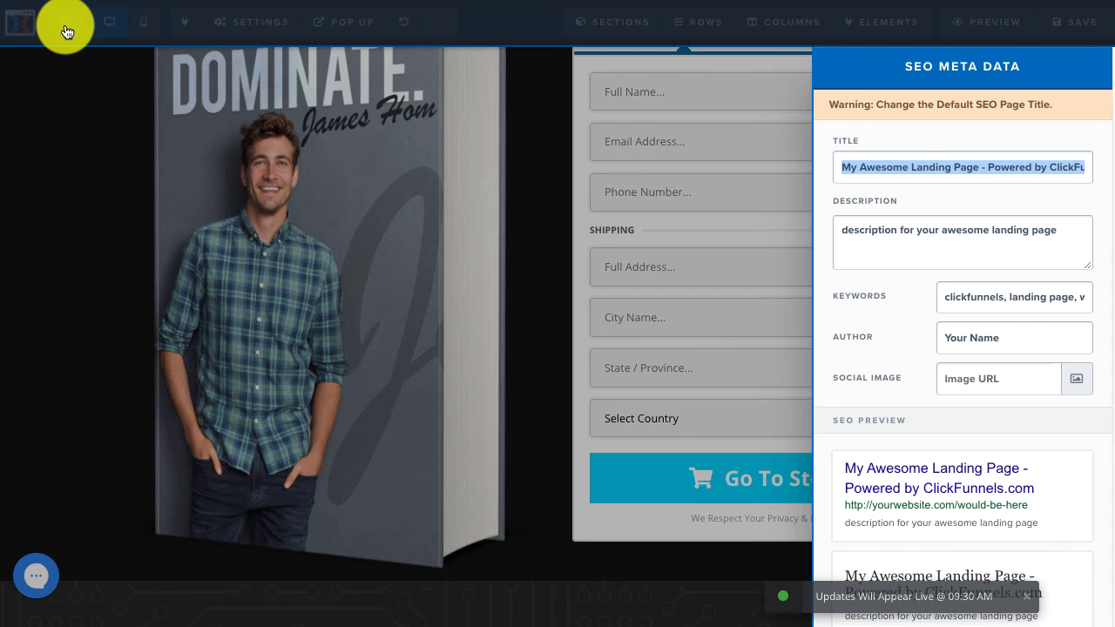
click(67, 32)
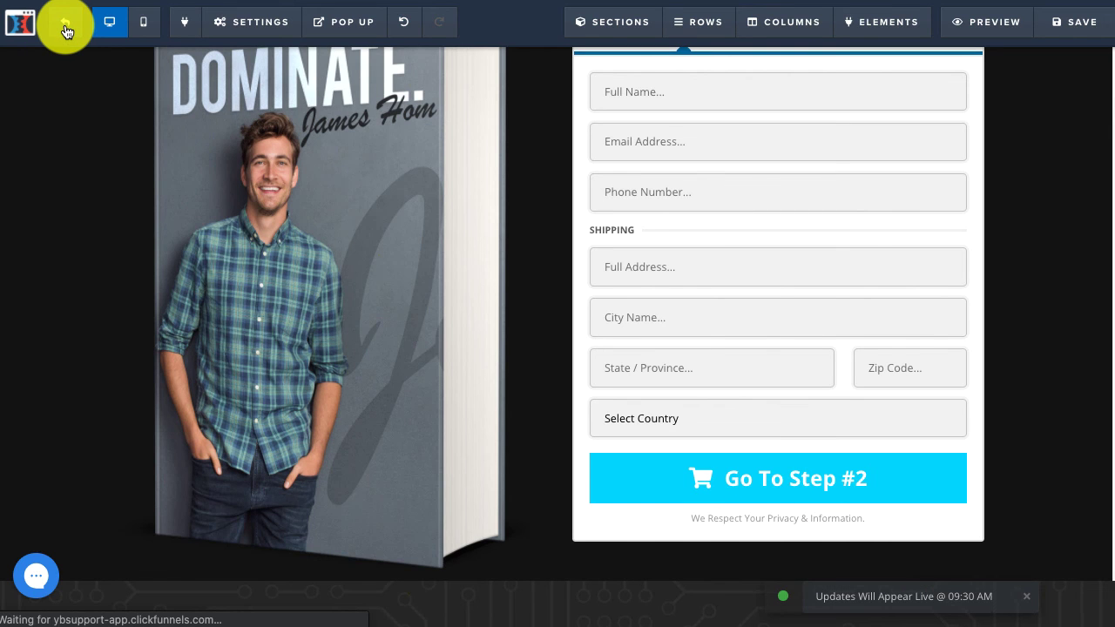